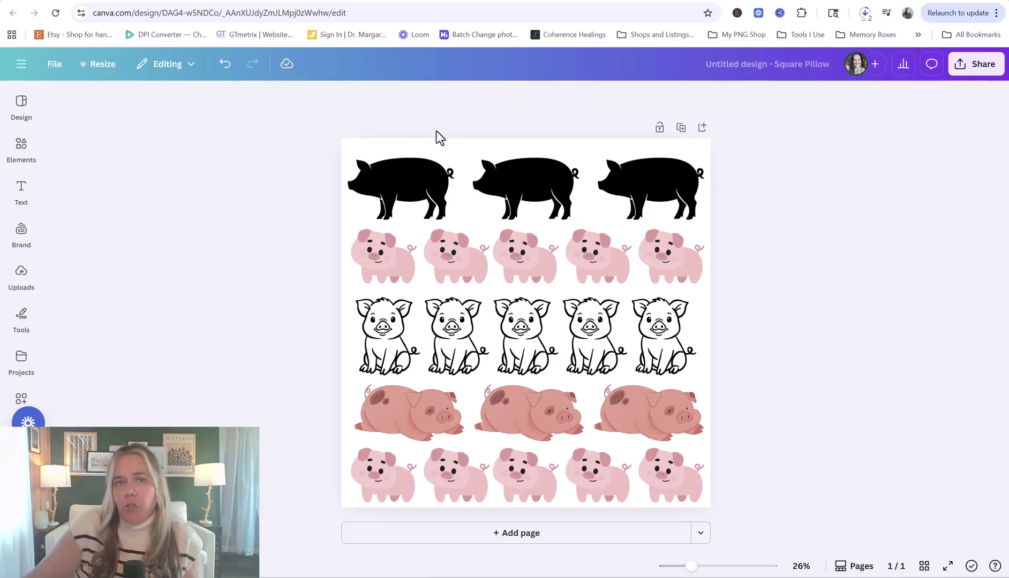
Download the pig pattern as a 7,437 px PNG at size 3.125, saved as 'pigs 2'.
left_click(983, 67)
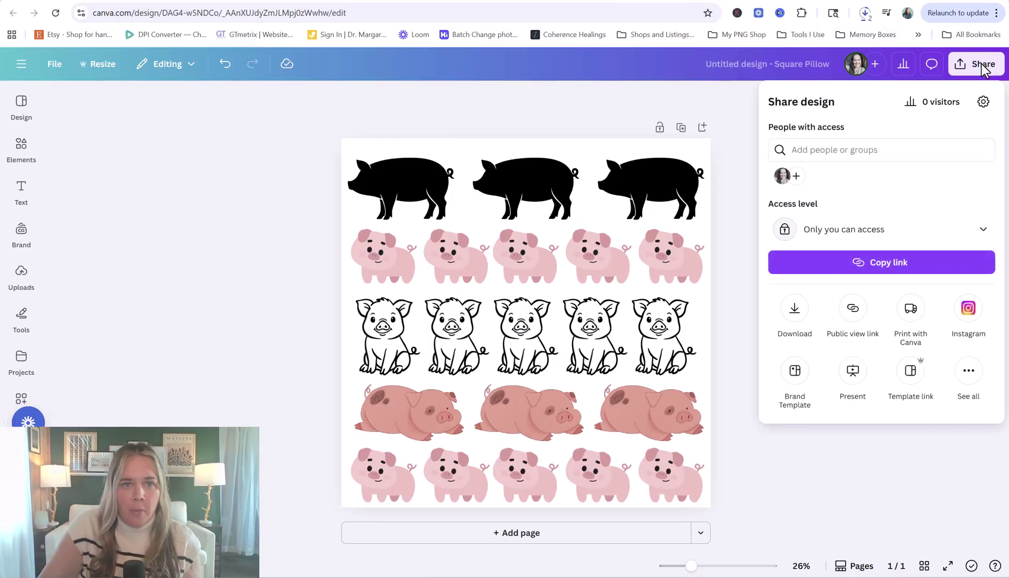
left_click(796, 315)
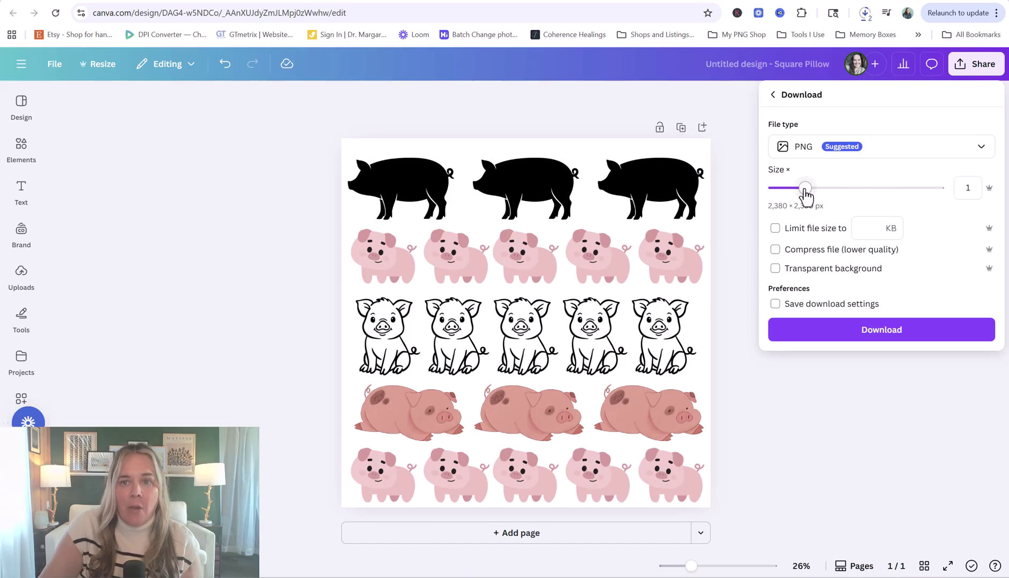
left_click_drag(805, 192, 963, 202)
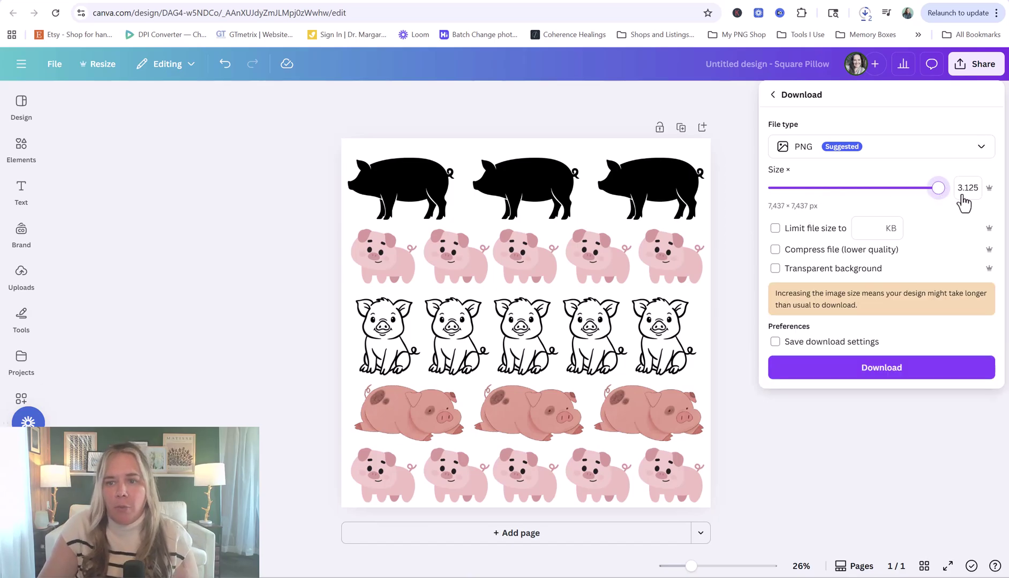
left_click(840, 362)
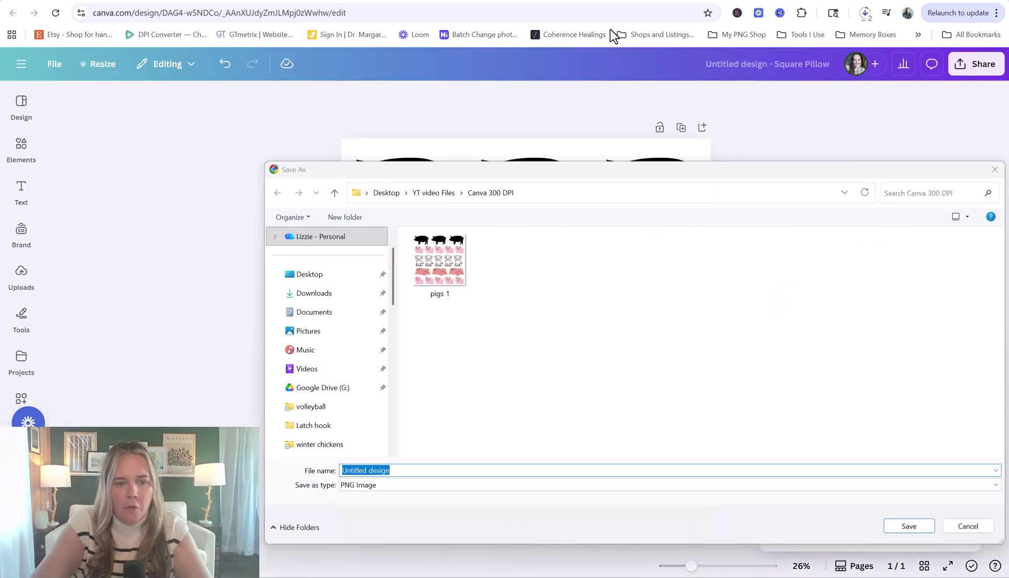
type("pigs 2")
left_click(904, 528)
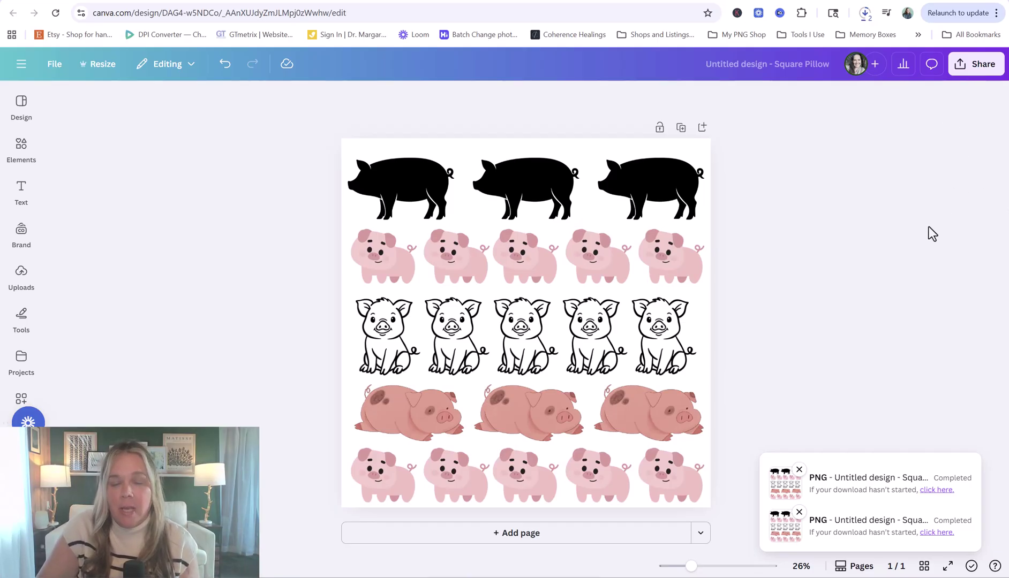
Open the Details properties of pigs 2.png to confirm 7437 × 7437 pixels at 300 dpi.
left_click(866, 15)
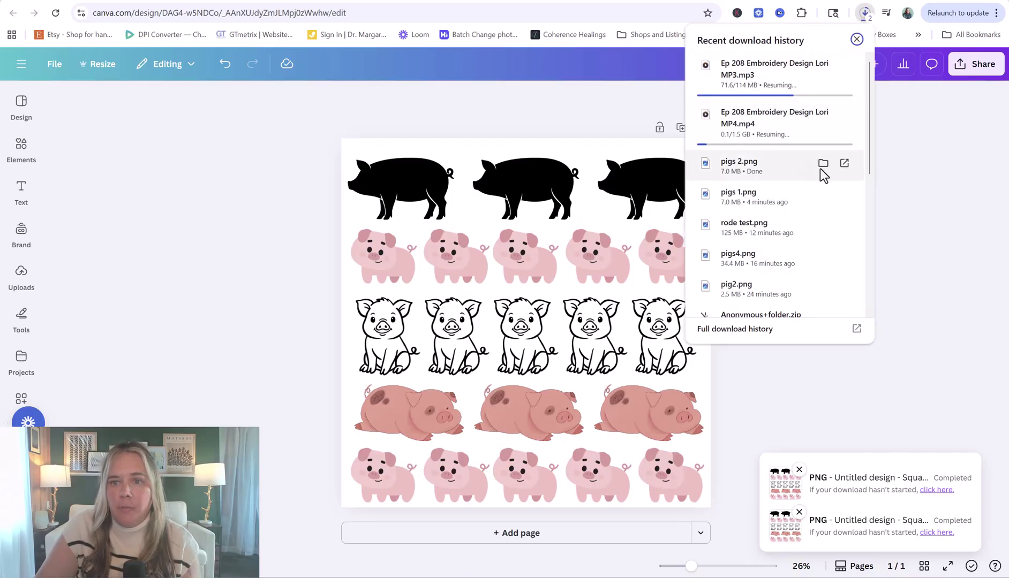
left_click(822, 166)
right_click(514, 138)
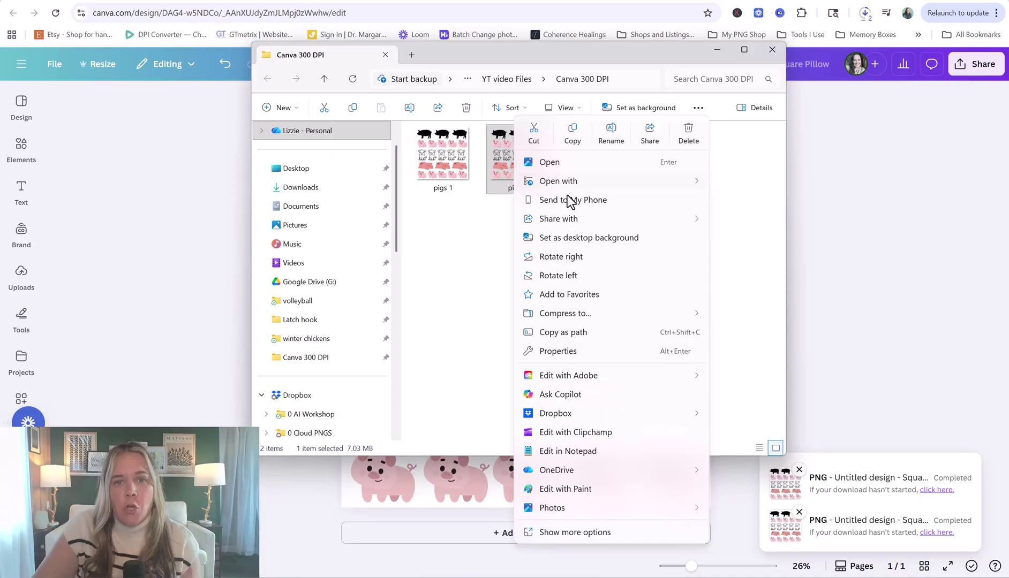
left_click(574, 351)
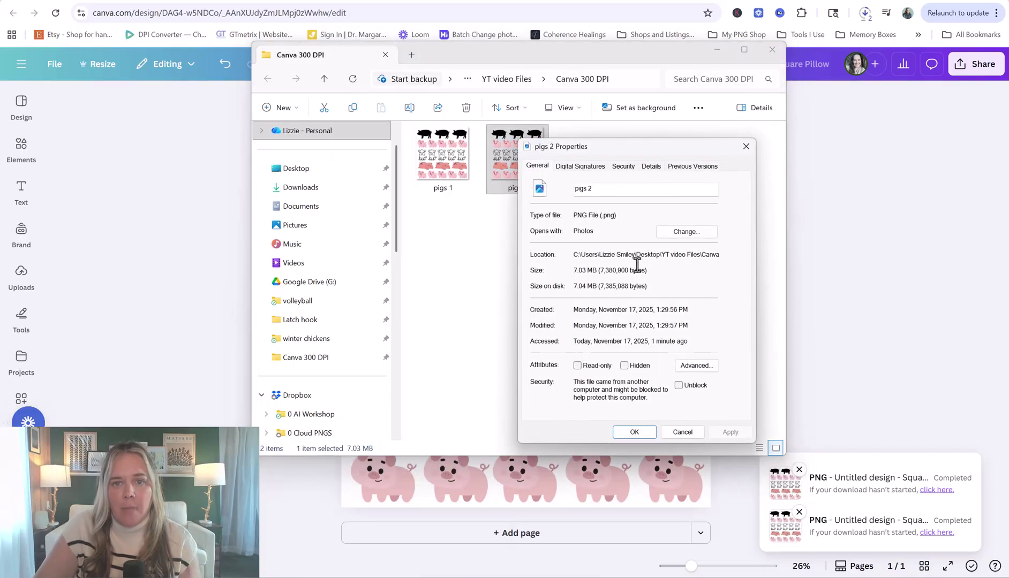
left_click(655, 168)
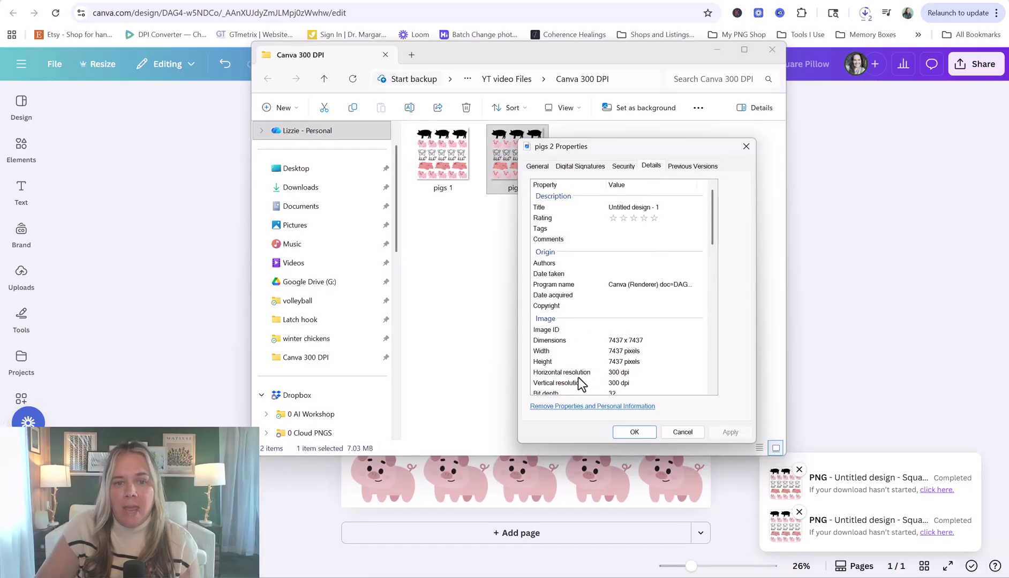
scroll(611, 372, "down", 1)
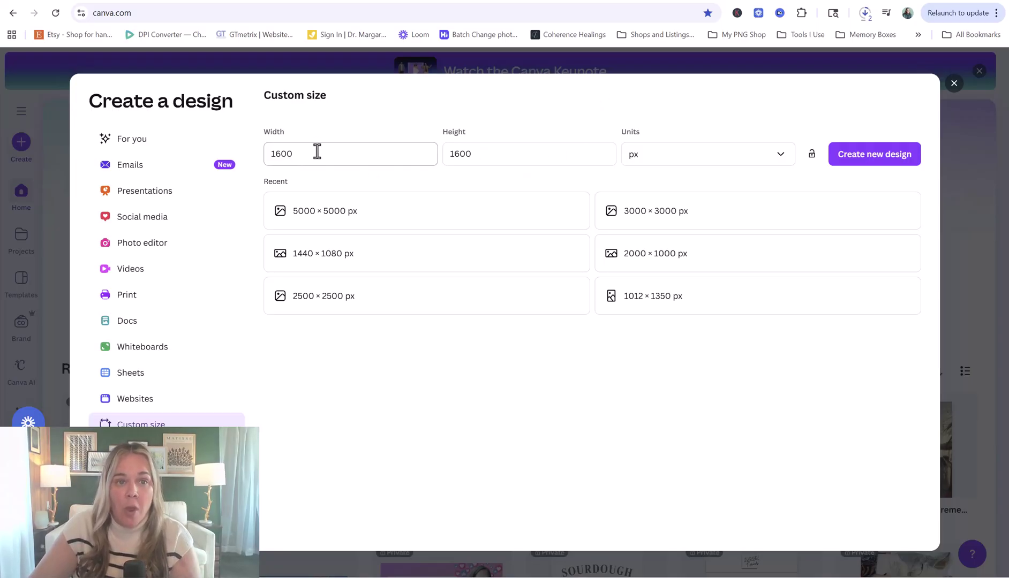
Create a blank custom-size design with width and height of 1600 px.
double_click(284, 153)
double_click(478, 160)
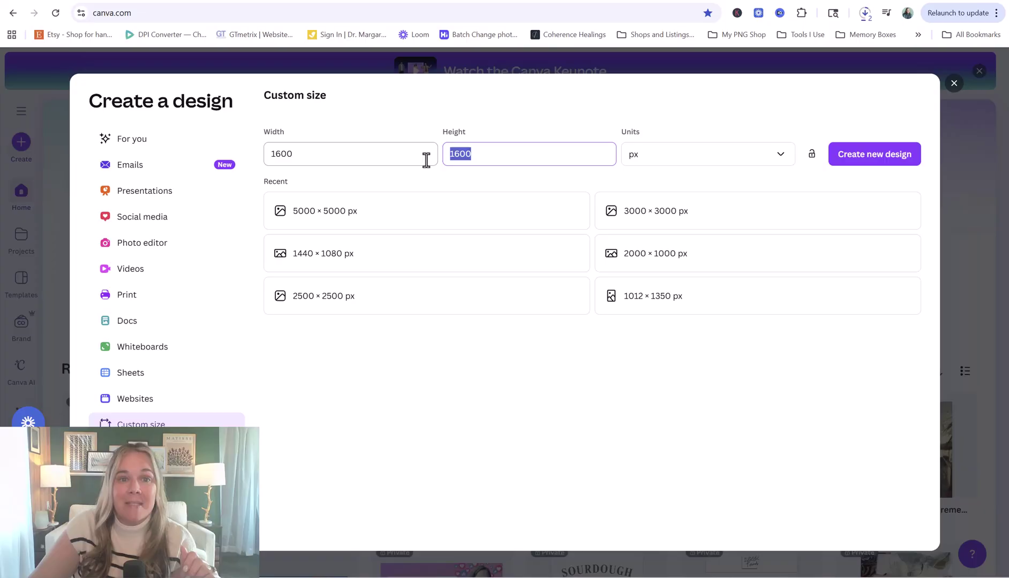
left_click(445, 106)
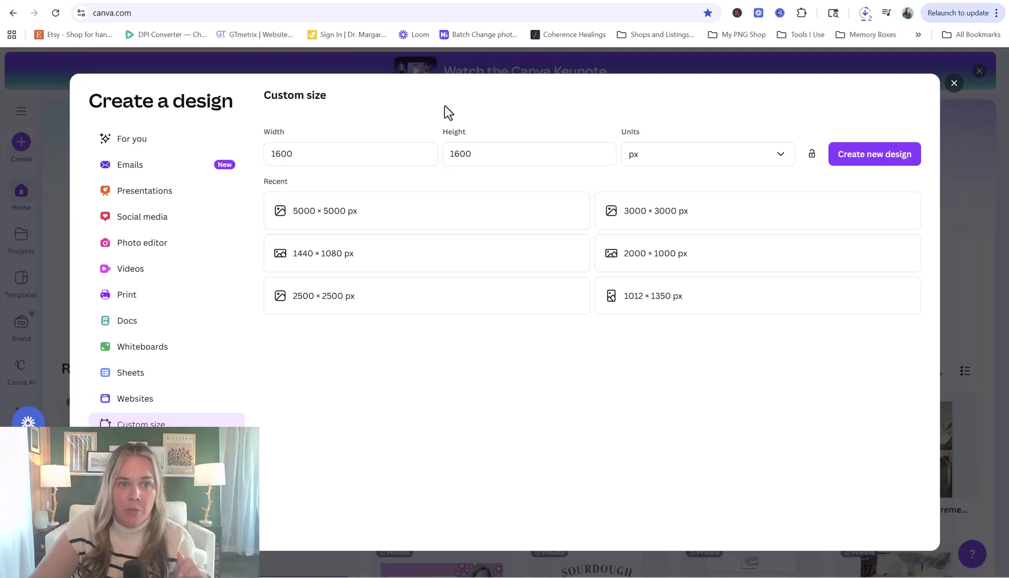
left_click(853, 159)
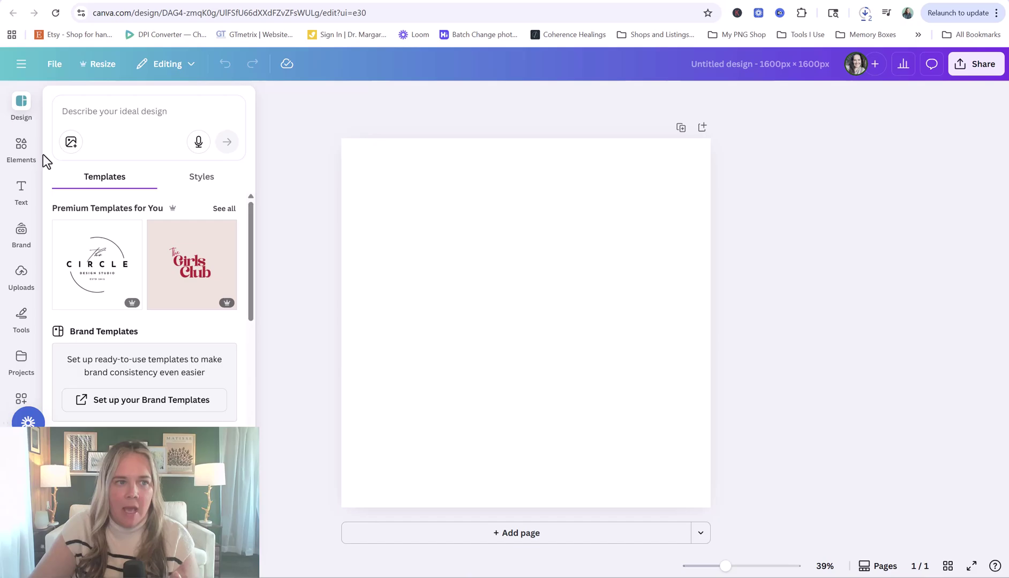
Add the pig images and start a 5,000 × 5,000 px PNG download, then cancel the save.
left_click(24, 155)
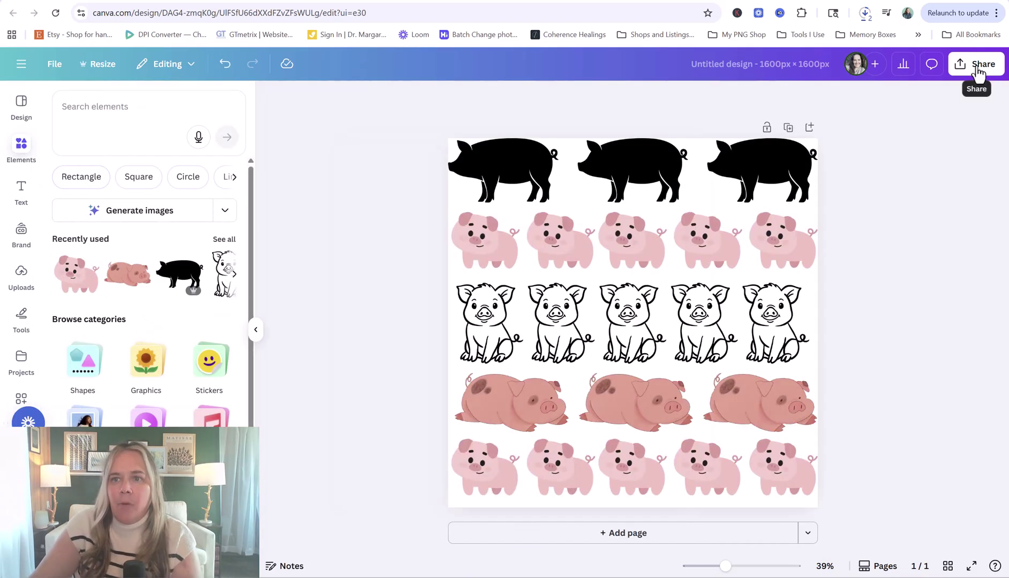
left_click(977, 65)
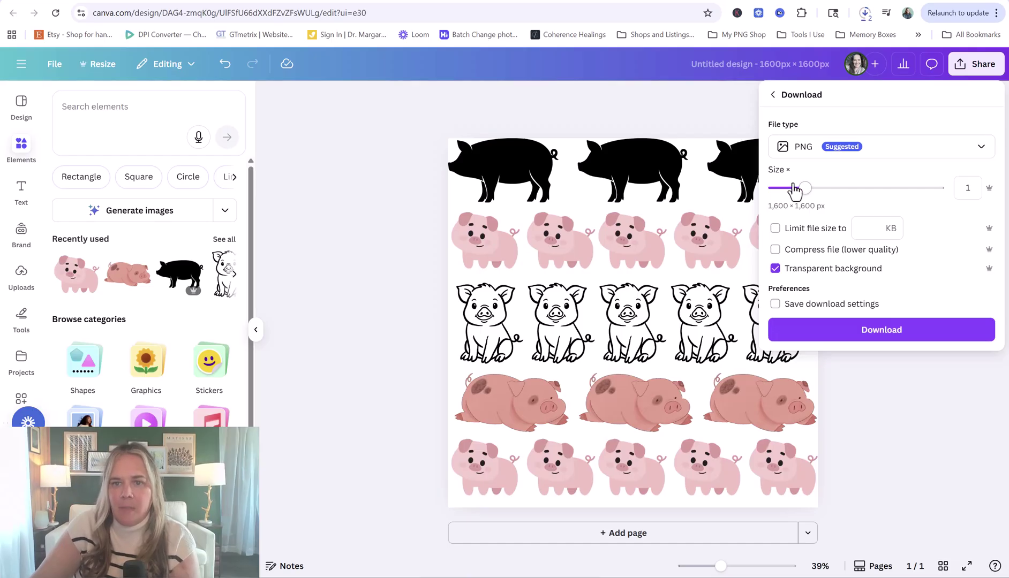
left_click_drag(806, 193, 948, 194)
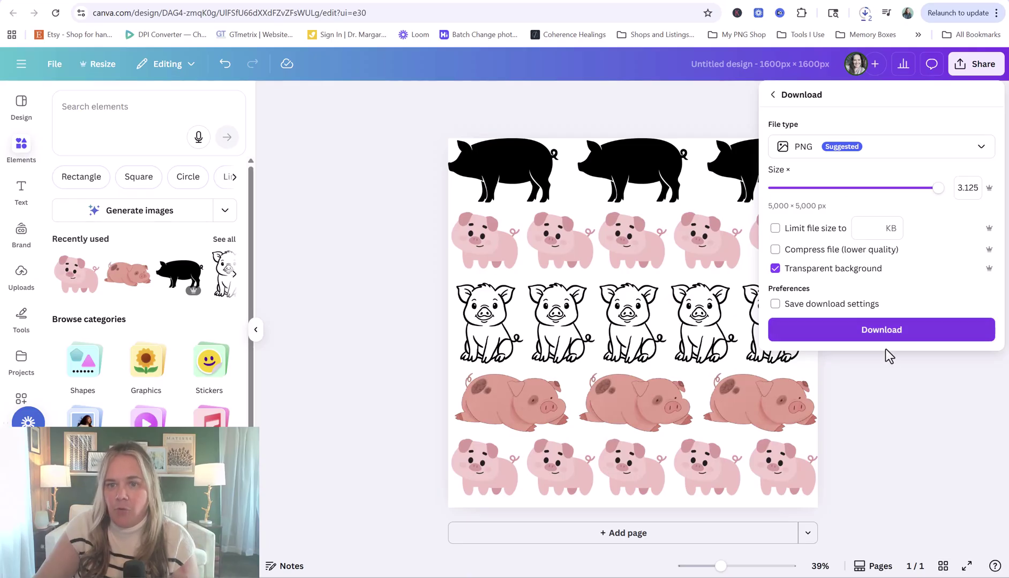
left_click(882, 333)
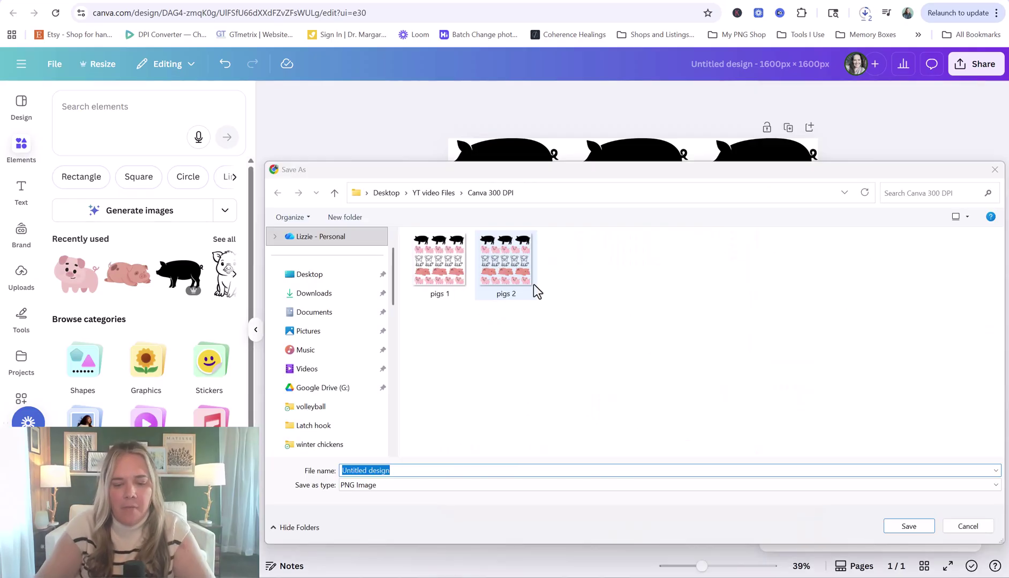
key("Escape")
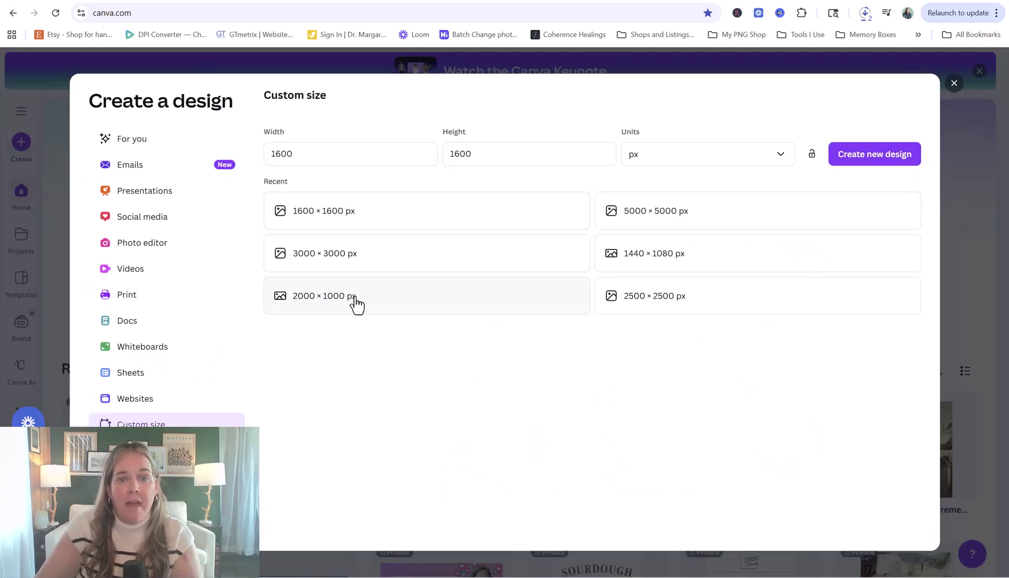
Paste the pig grid into a new 5000 × 5000 px design and enlarge it to fill the page.
left_click(621, 216)
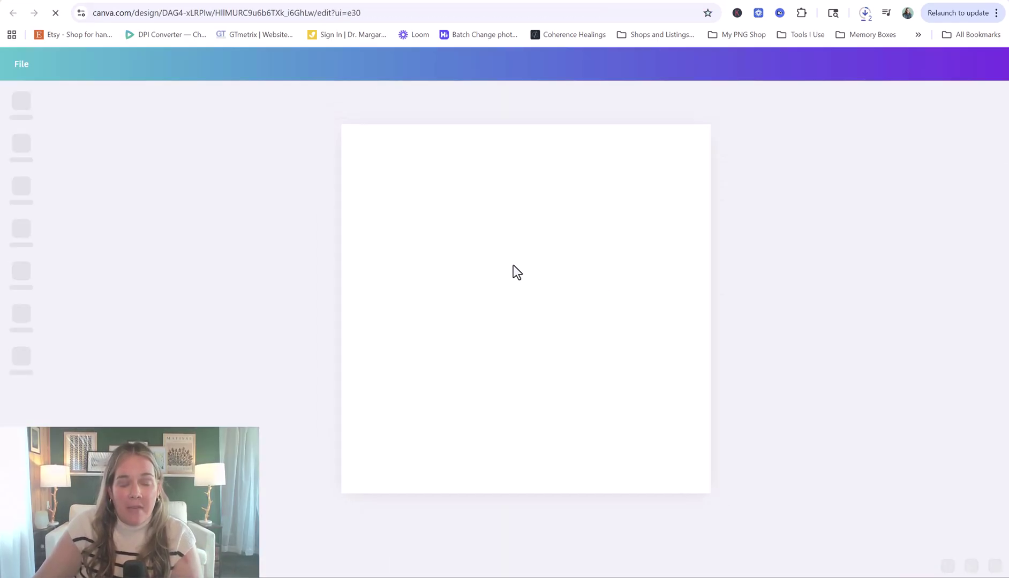
key("ctrl+v")
left_click_drag(514, 312, 710, 503)
Set the PNG download to a transparent background at size 2.75×.
left_click(962, 74)
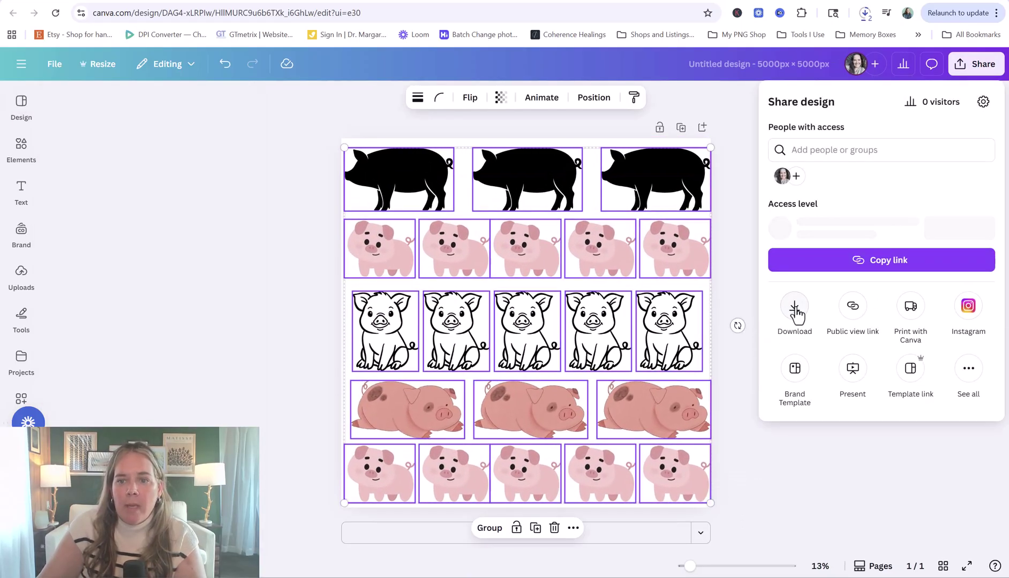
left_click(792, 313)
left_click(793, 273)
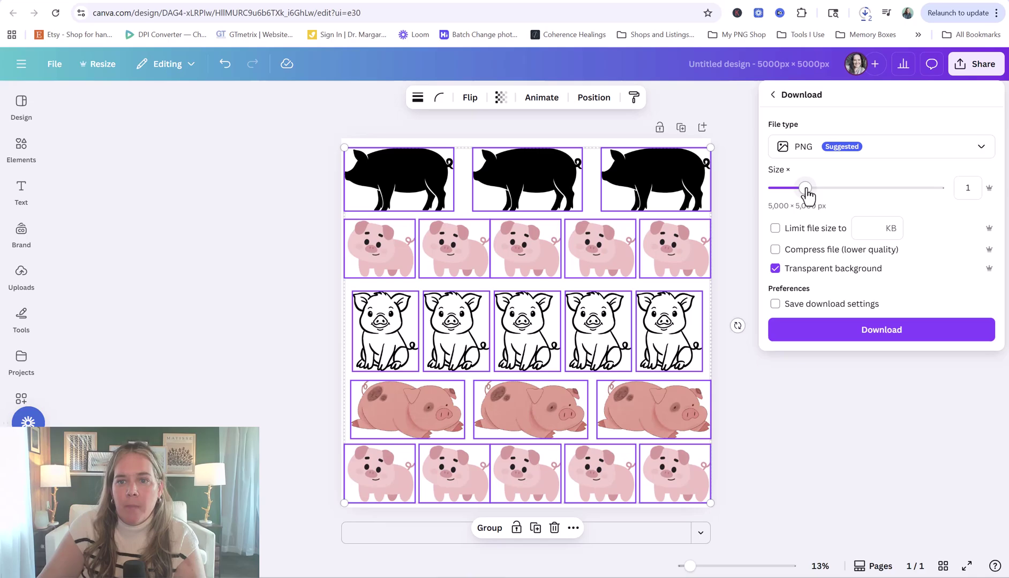
left_click_drag(804, 189, 954, 198)
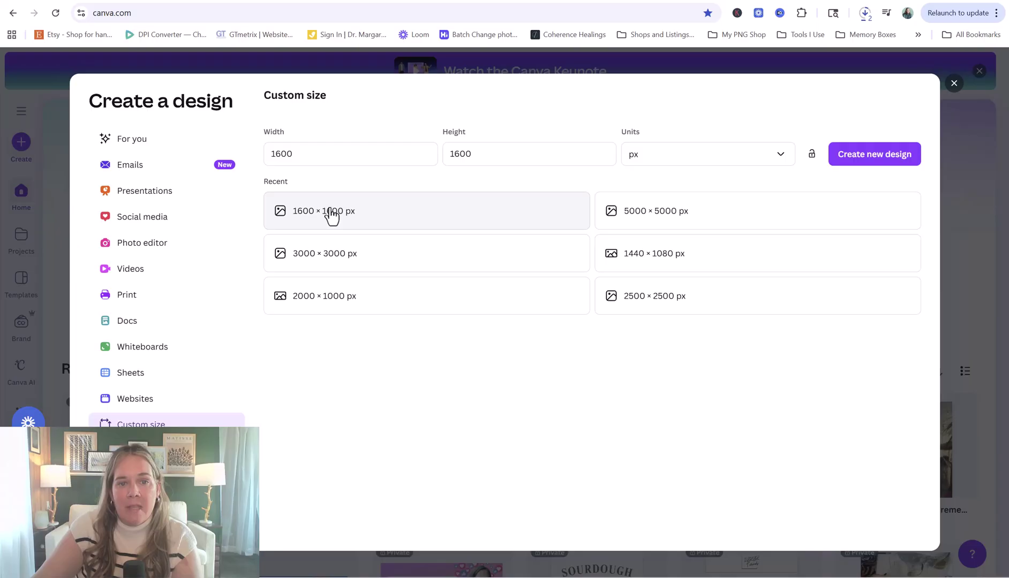
Paste the pigs into a new 1600 × 1600 px design and set a transparent 5,000 px PNG export.
left_click(331, 215)
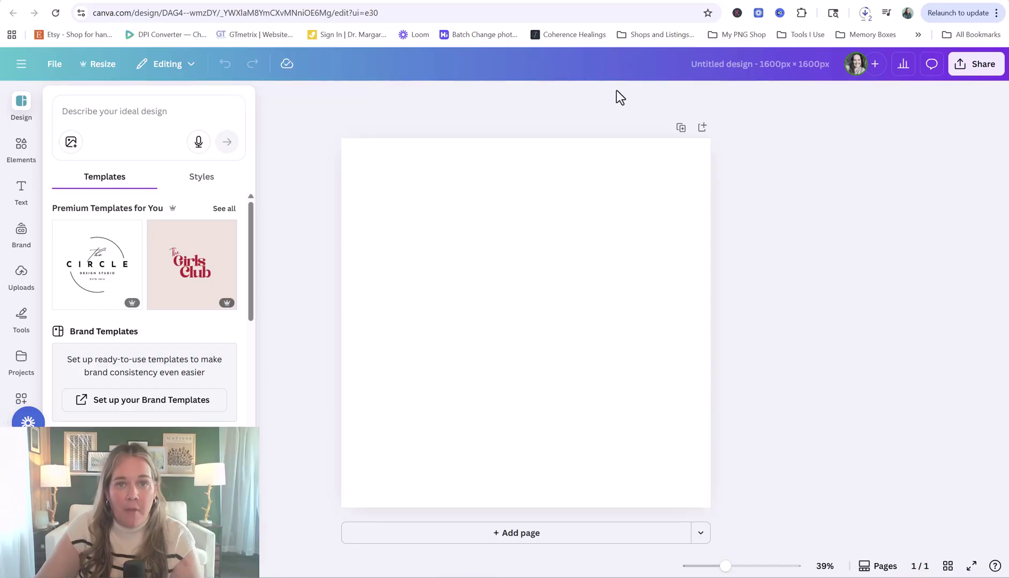
key("ctrl+v")
left_click(975, 64)
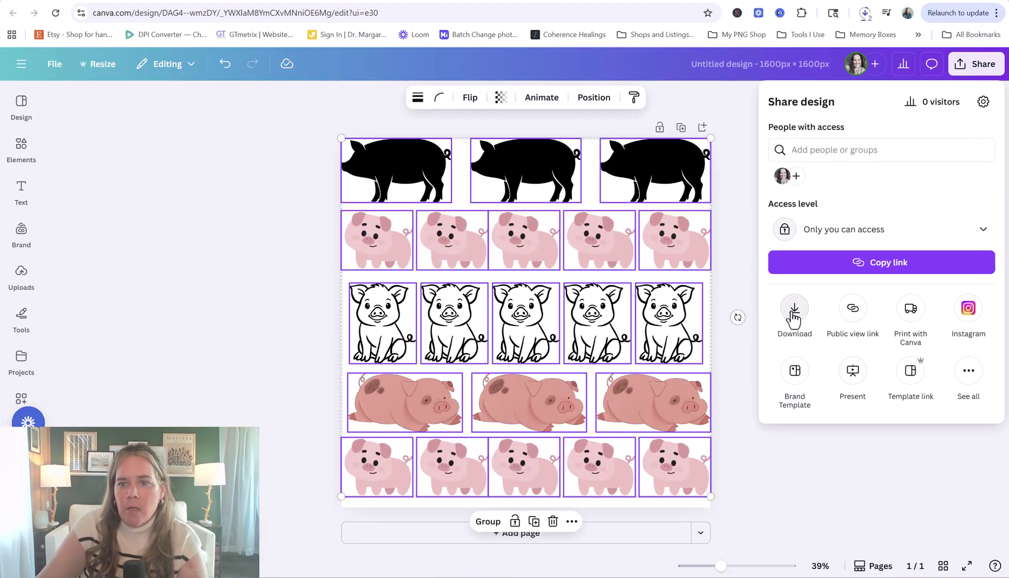
left_click(794, 310)
left_click_drag(807, 194, 945, 191)
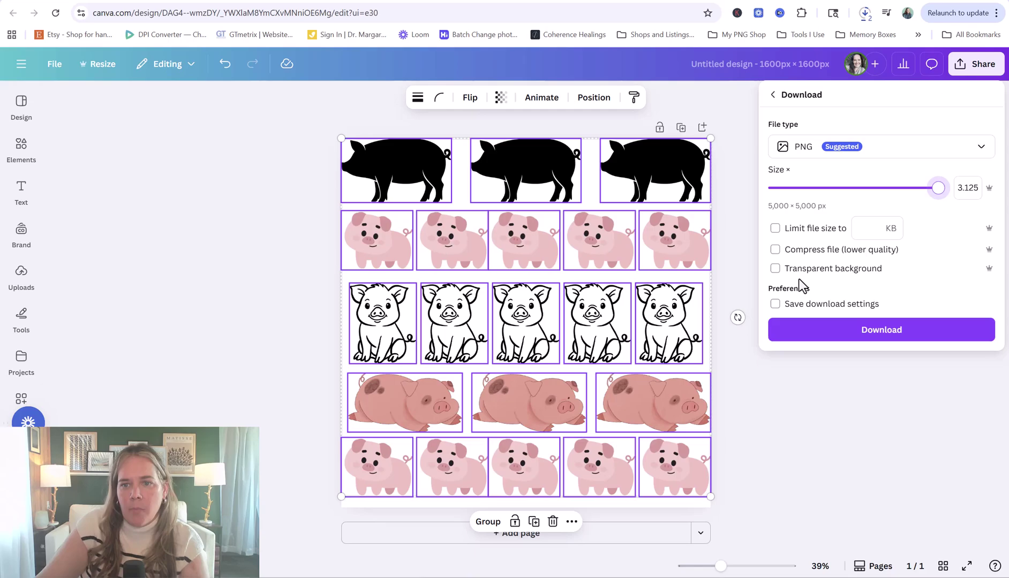
left_click(774, 268)
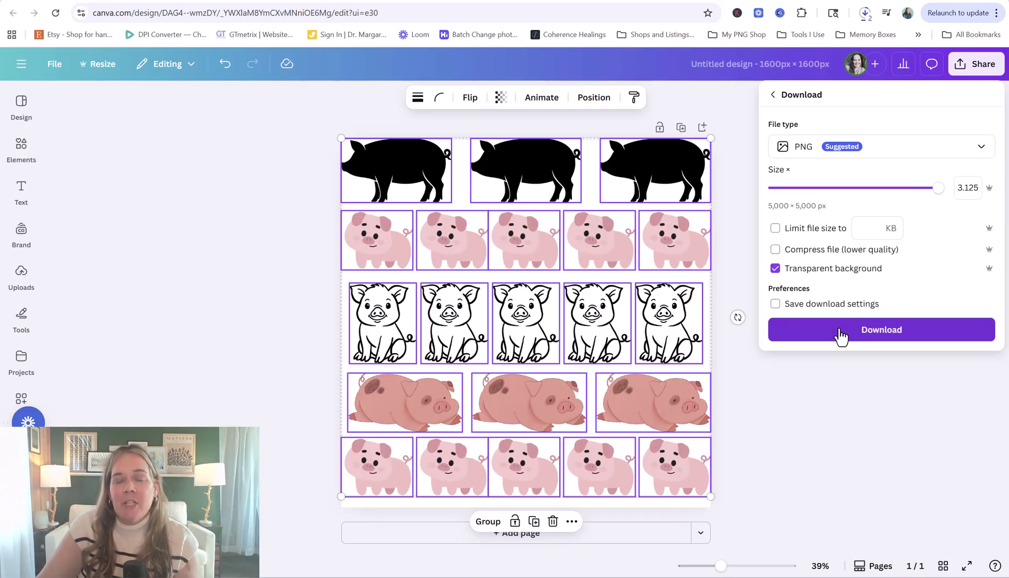
Download the 5,000 px PNG as pigs 3 and highlight its 4.13 MB size in Properties.
left_click(885, 330)
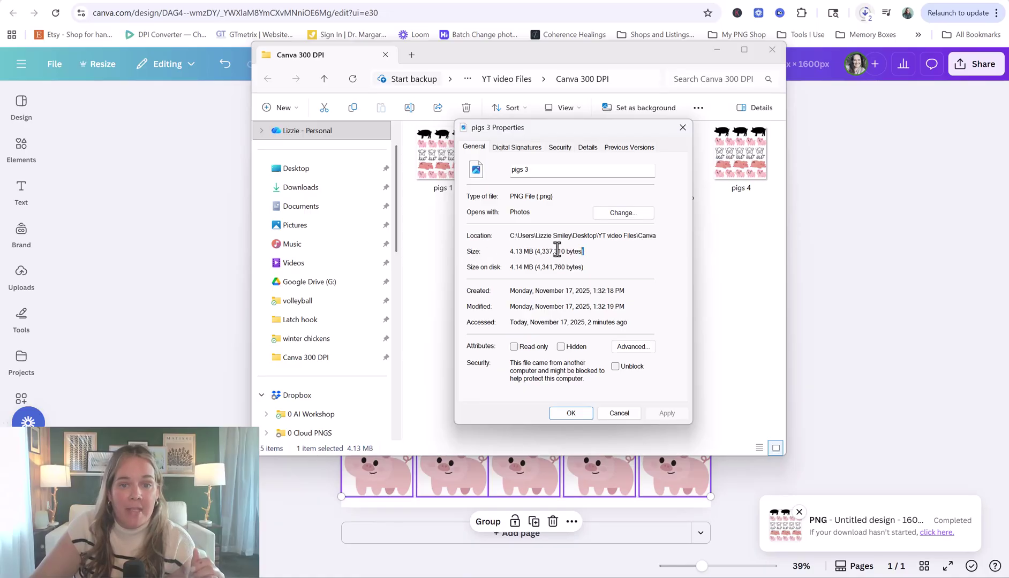
left_click_drag(584, 251, 511, 251)
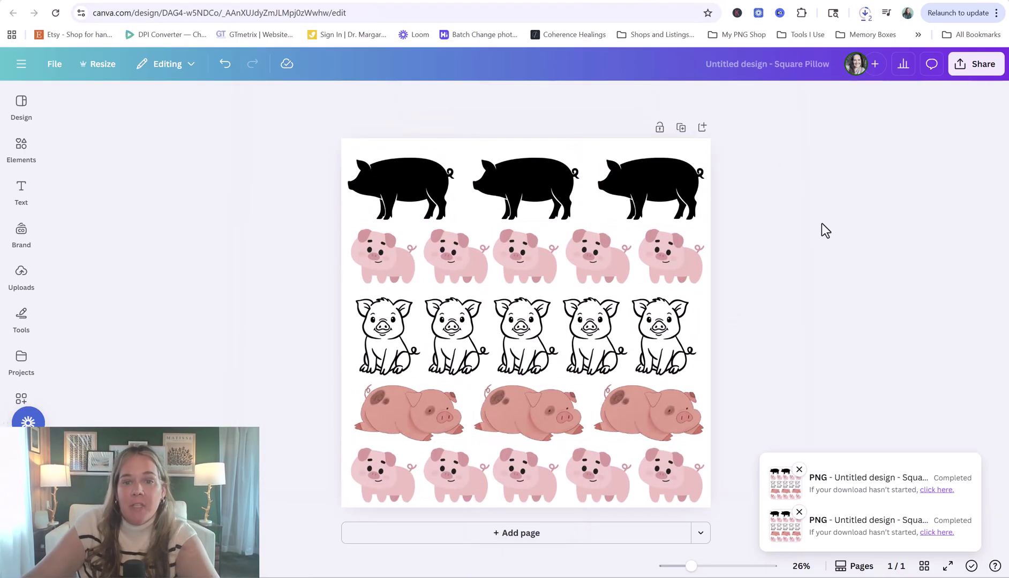
Export the pig pattern as a transparent 4,165 × 4,165 px PNG named 'pigs 5'.
left_click(976, 64)
left_click(793, 309)
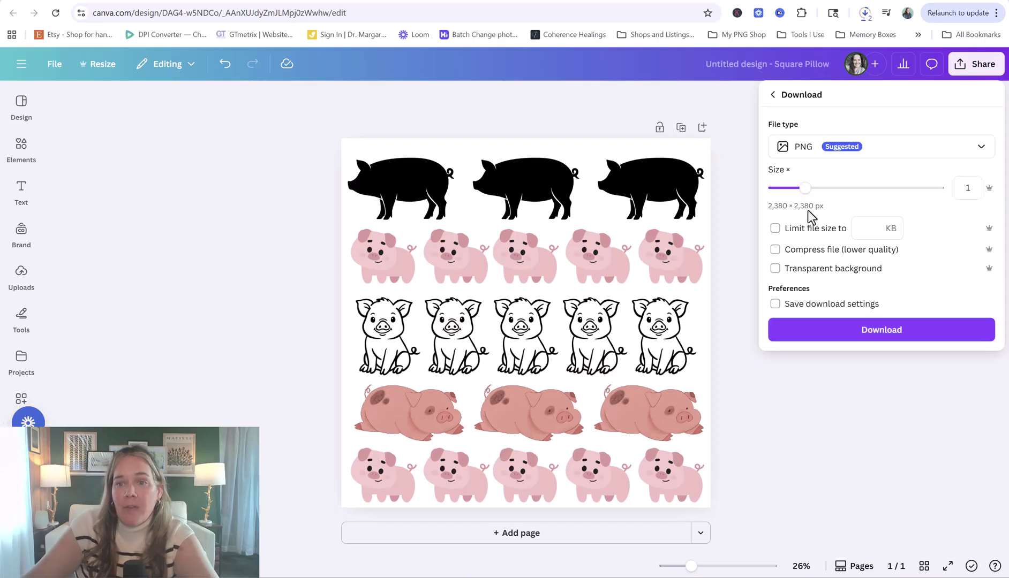
left_click_drag(804, 188, 845, 197)
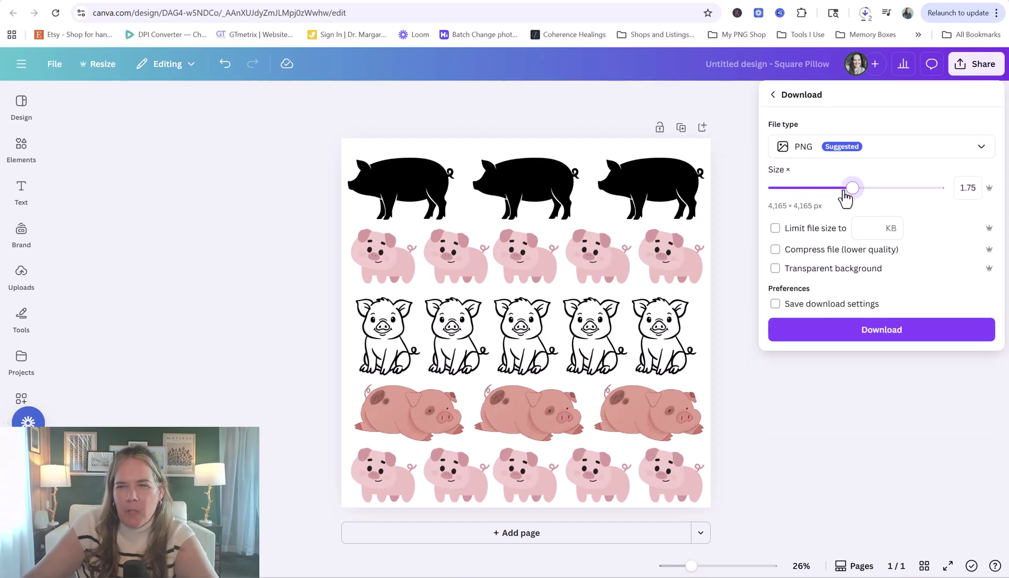
left_click(774, 268)
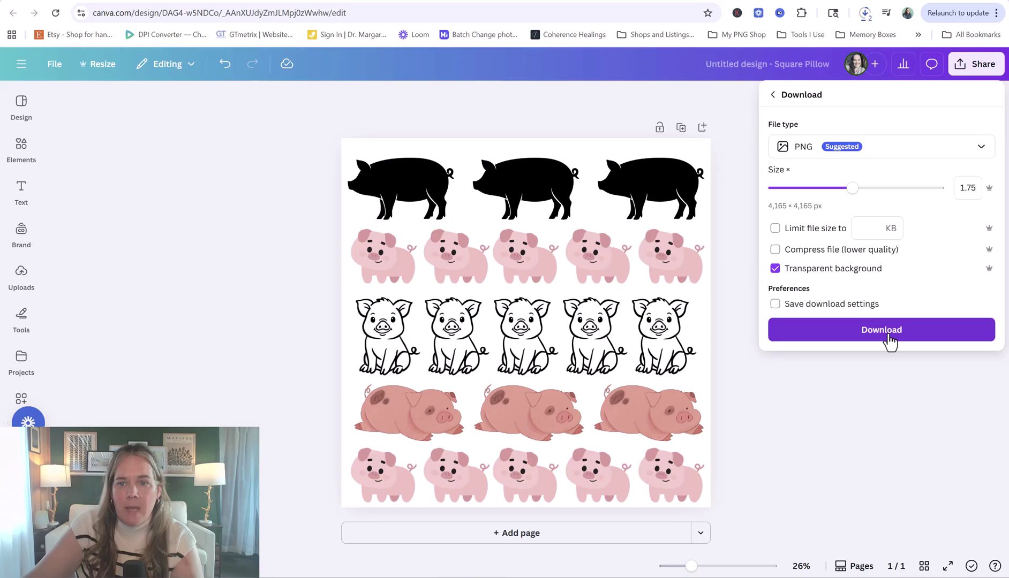
left_click(889, 337)
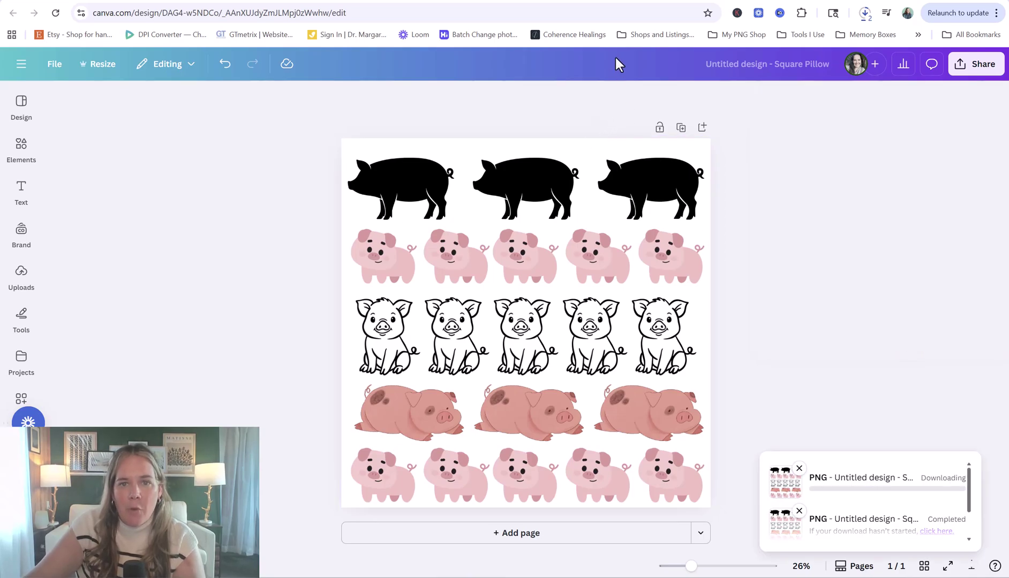
type("pigs 5")
key("Return")
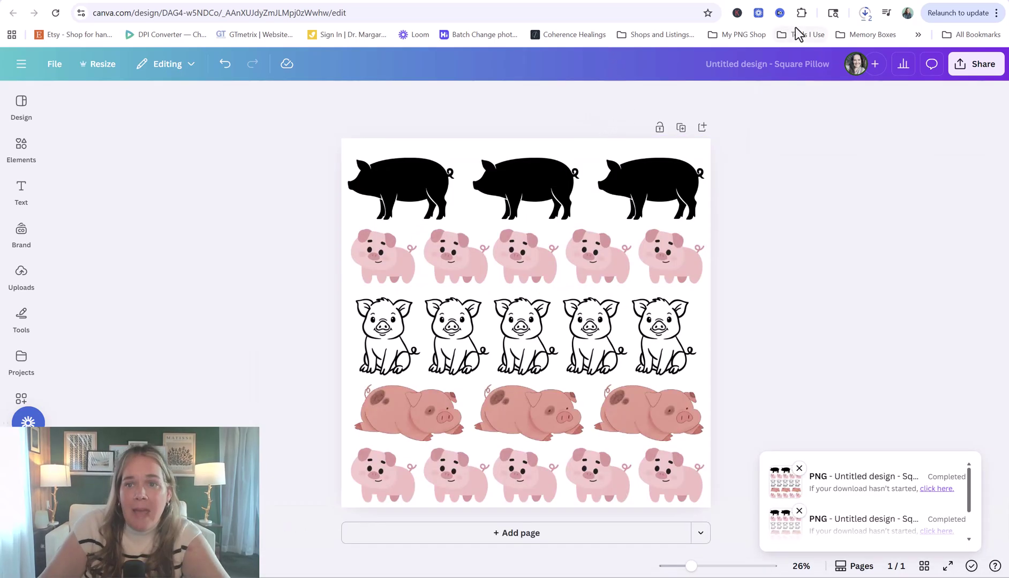
left_click(864, 13)
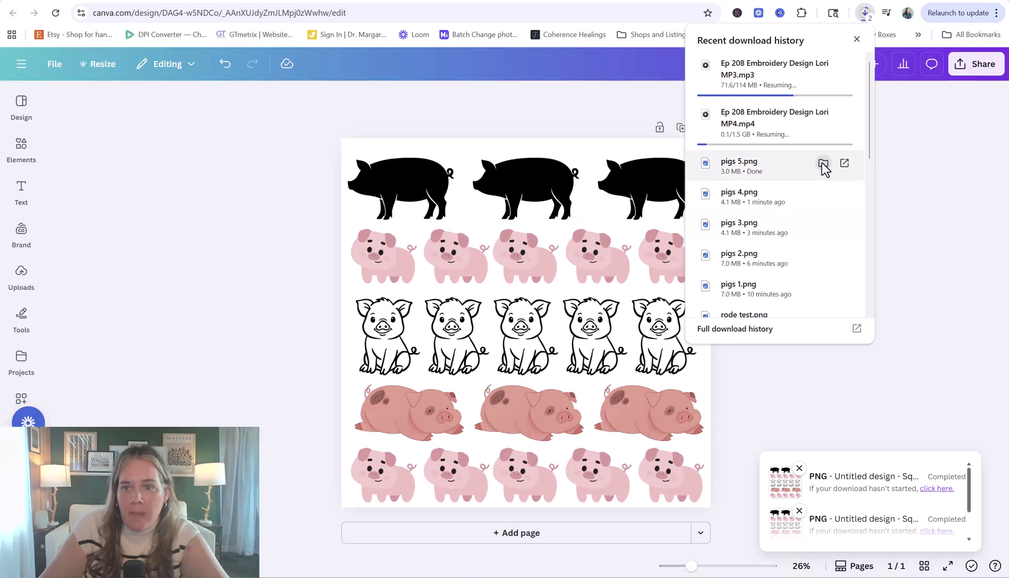
Check the Details properties of pigs 5.png, which show only 168 dpi.
left_click(822, 165)
right_click(734, 162)
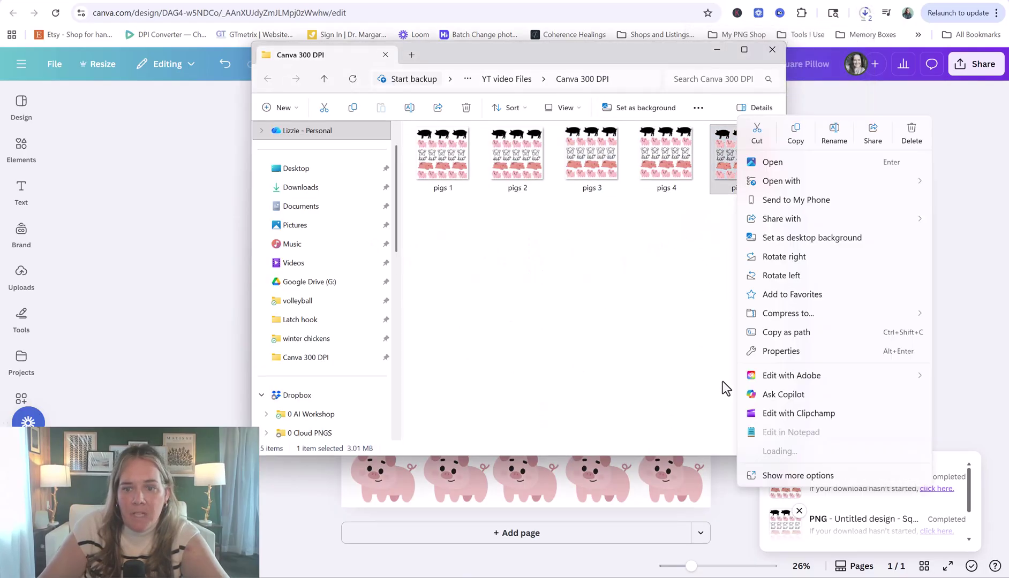
left_click(767, 349)
left_click(873, 184)
left_click_drag(873, 160, 663, 121)
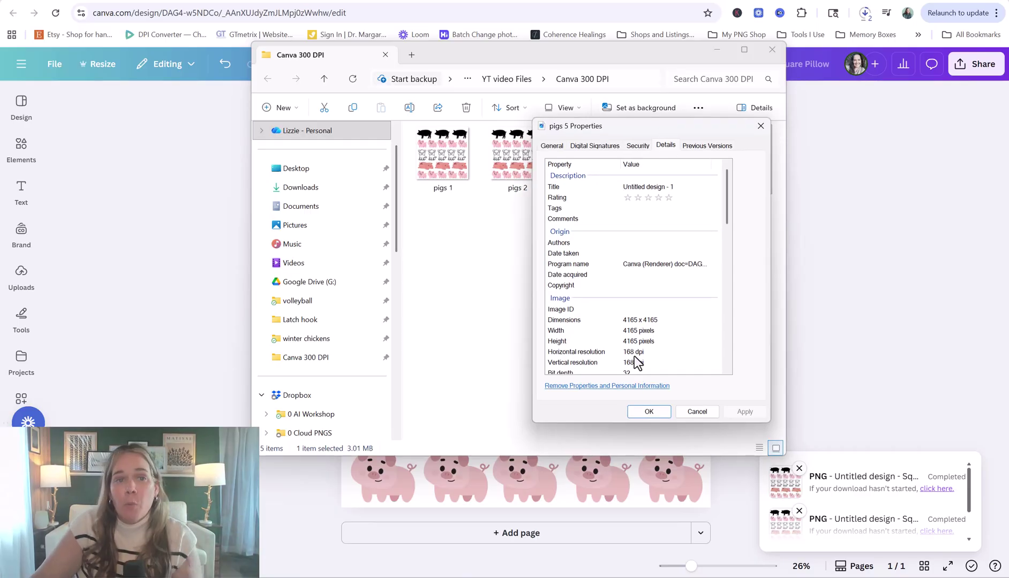
left_click(649, 409)
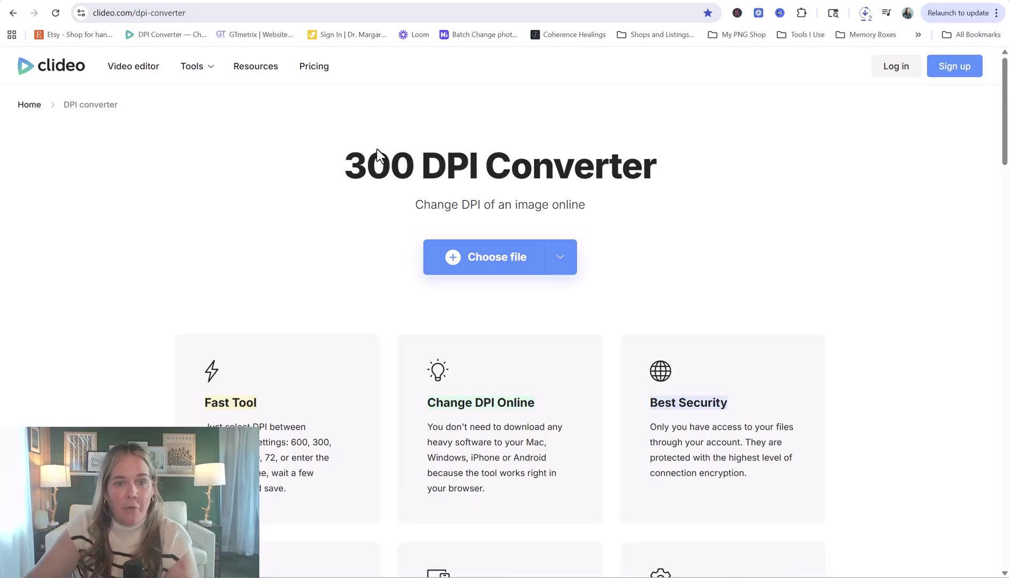
Upload pigs 5 to Clideo, convert it to 300 DPI, and save as 'pigs 5 300 DPI PNG'.
left_click(483, 267)
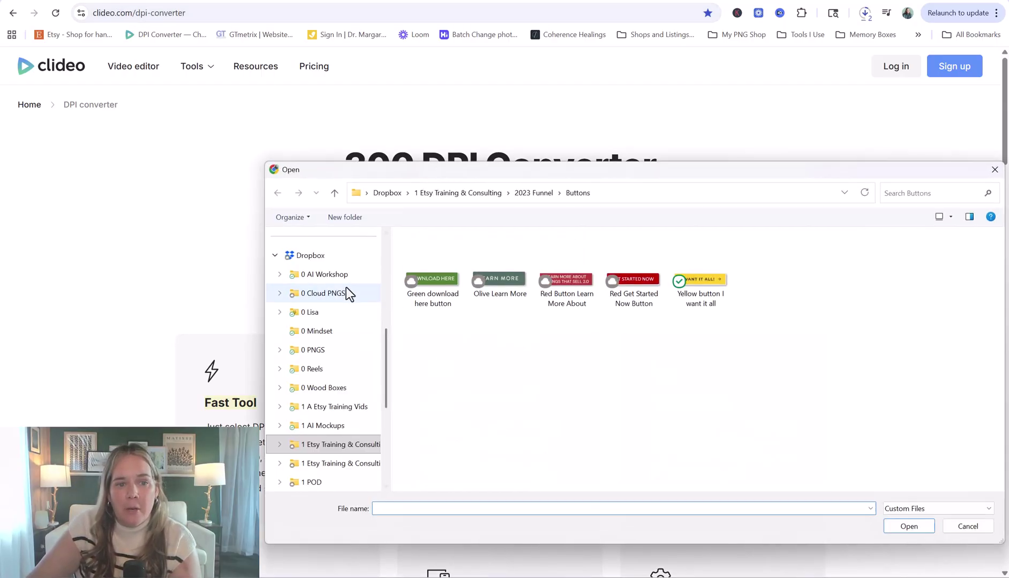
double_click(610, 284)
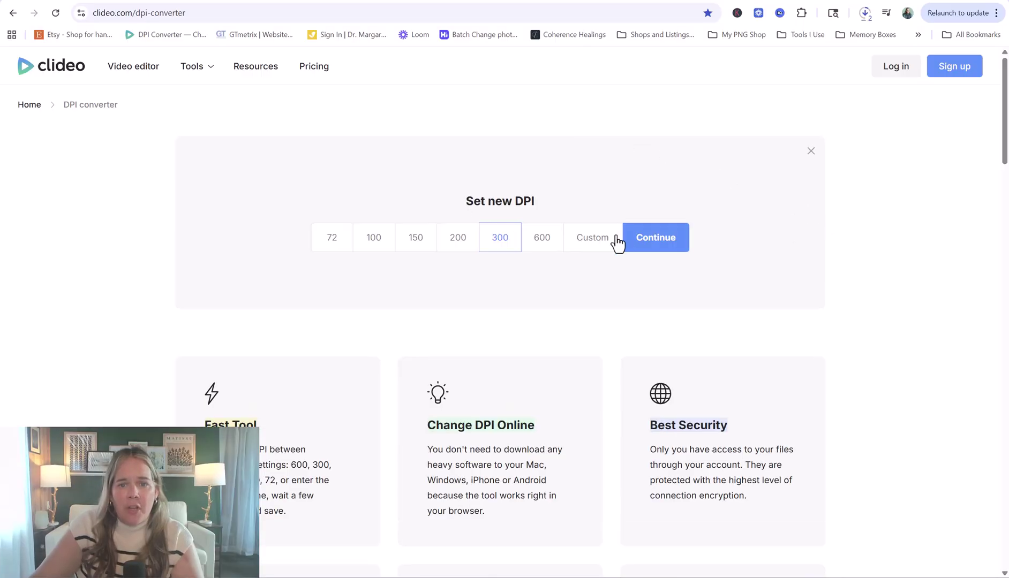
left_click(655, 239)
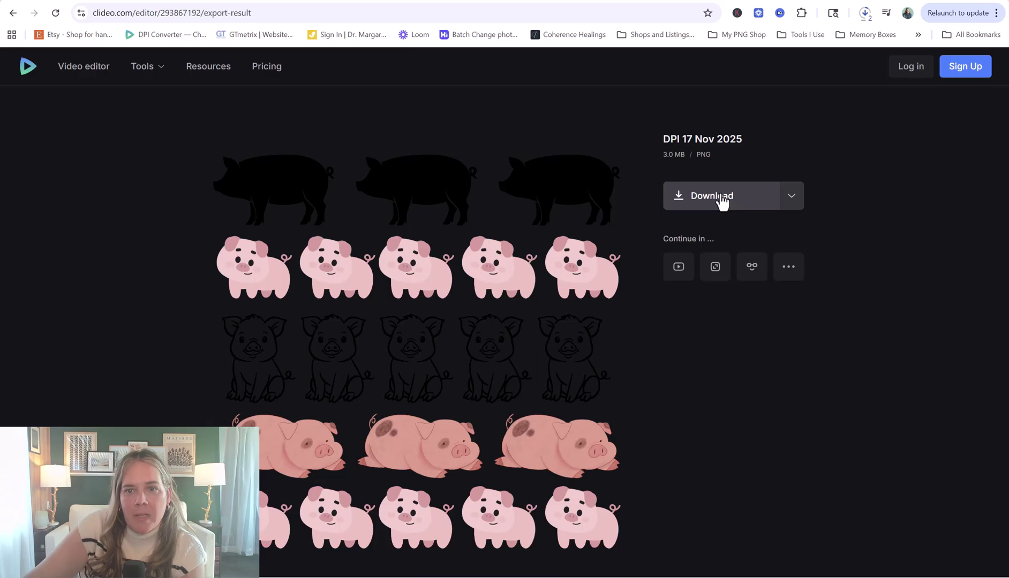
left_click(721, 200)
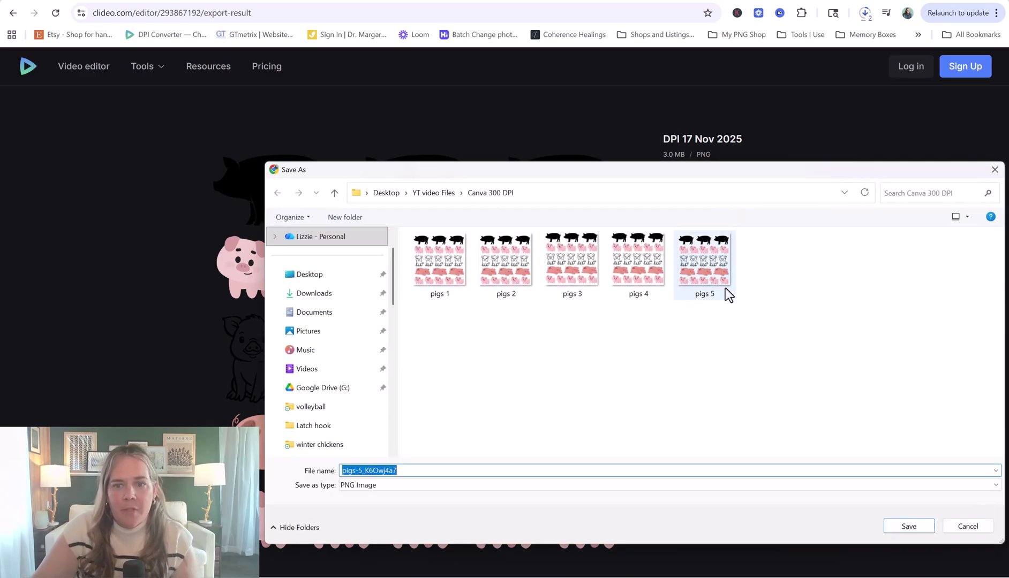
left_click(725, 288)
left_click(409, 471)
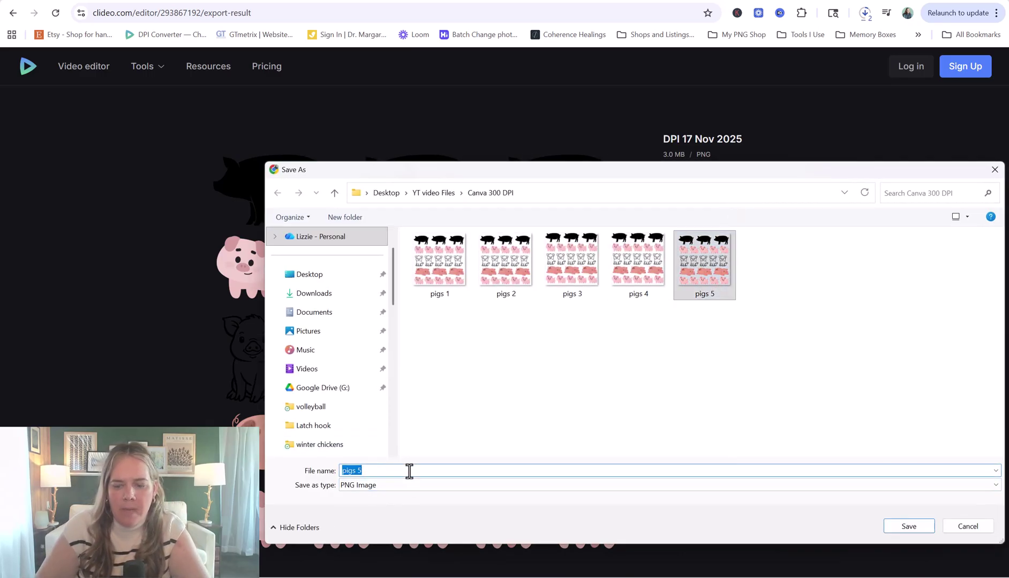
left_click(409, 471)
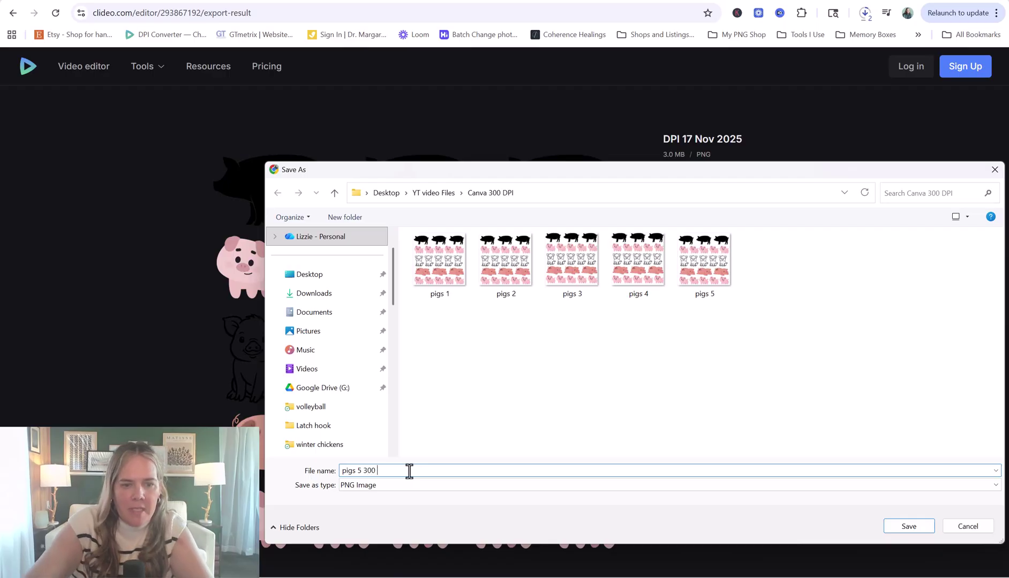
key("Return")
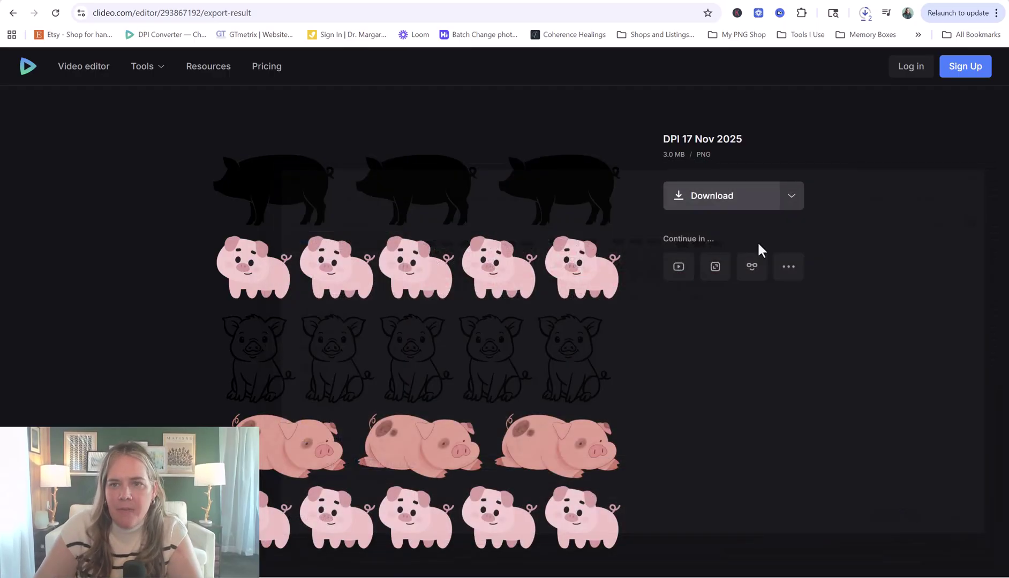
Verify in the file's Properties details that pigs 5 300 DPI PNG is 4165 × 4165 at 300 dpi.
left_click(864, 14)
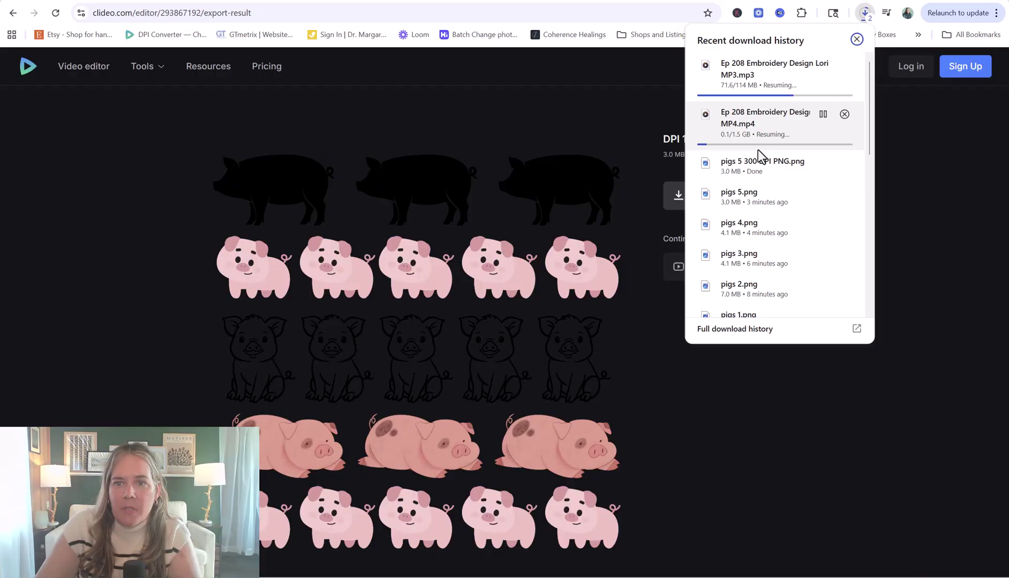
left_click(822, 162)
right_click(437, 236)
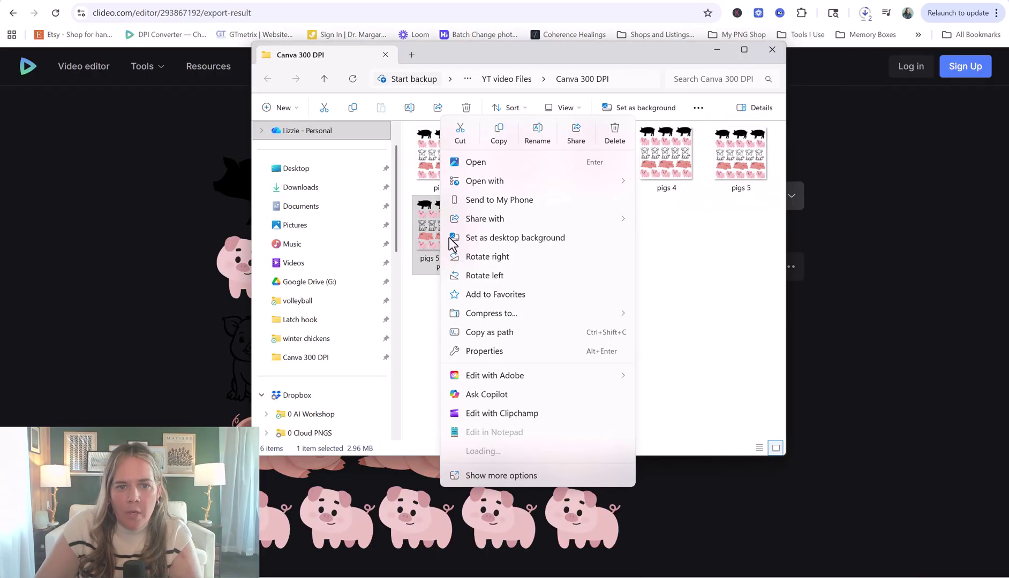
left_click(489, 354)
left_click(578, 251)
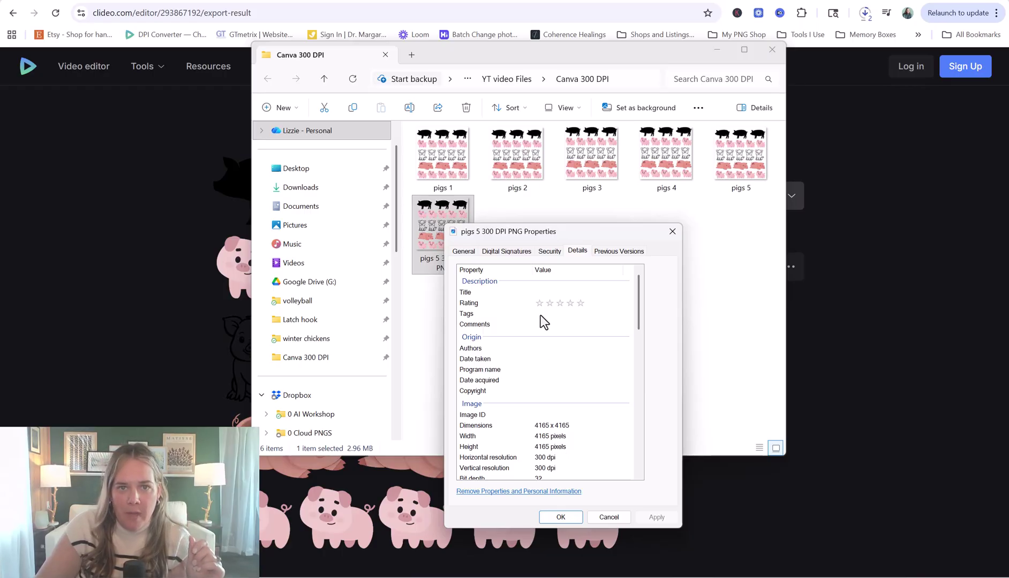
key("Escape")
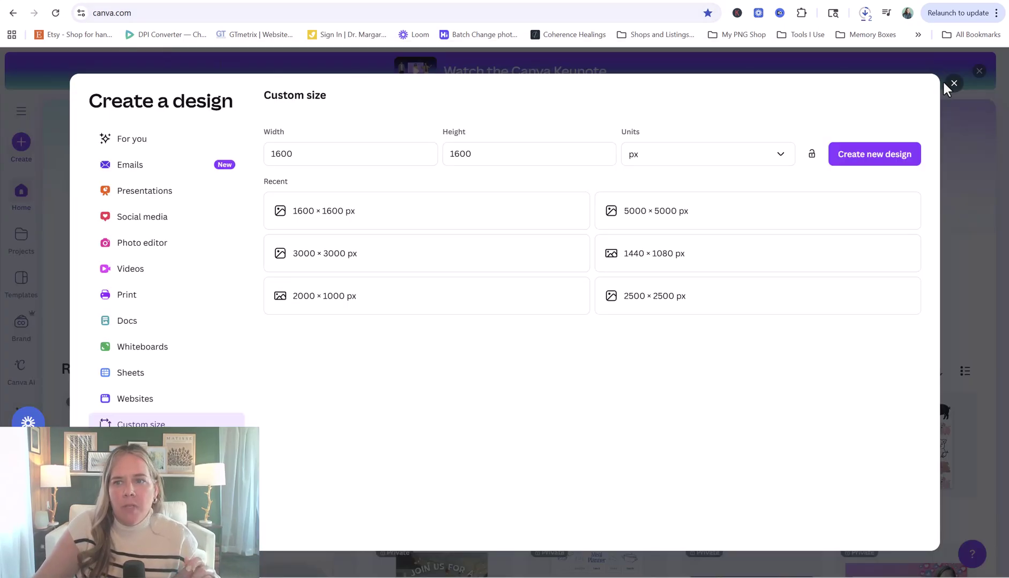
Search designs for '3:4 ratio' and start a blank Rainbow Poster (Portrait 3:4) at 18 × 24 in.
left_click(952, 84)
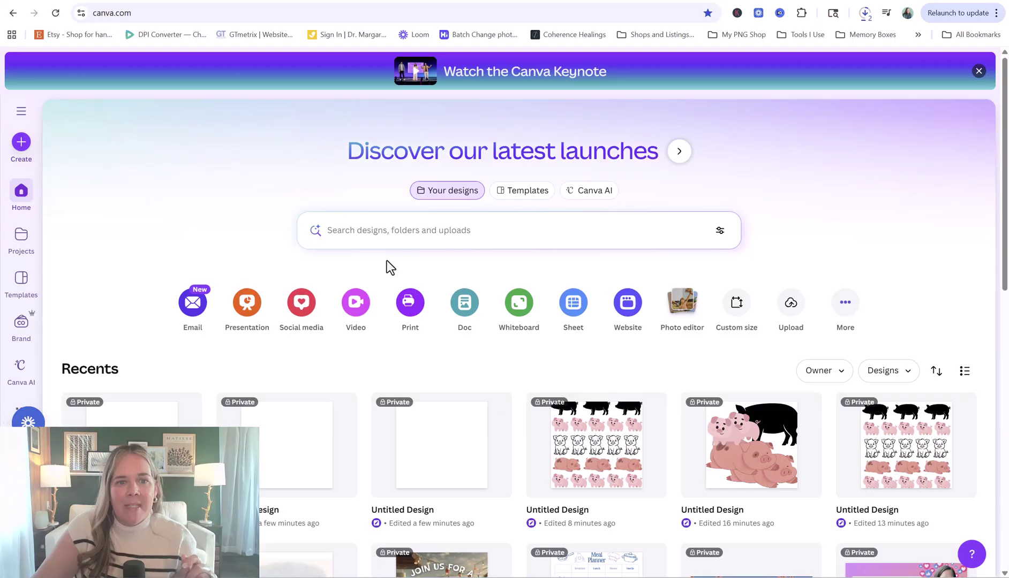
left_click(343, 231)
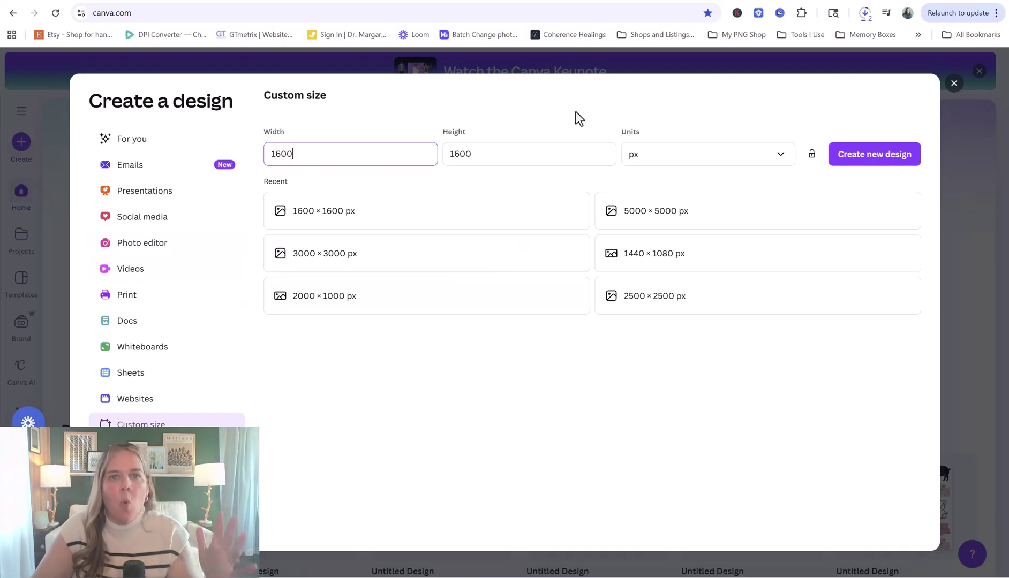
left_click(953, 84)
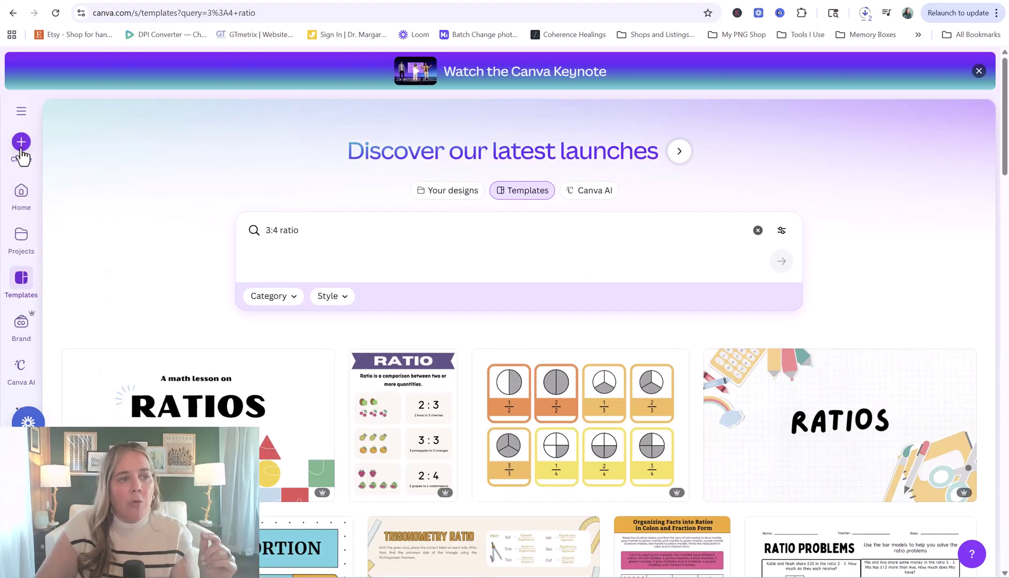
left_click(21, 150)
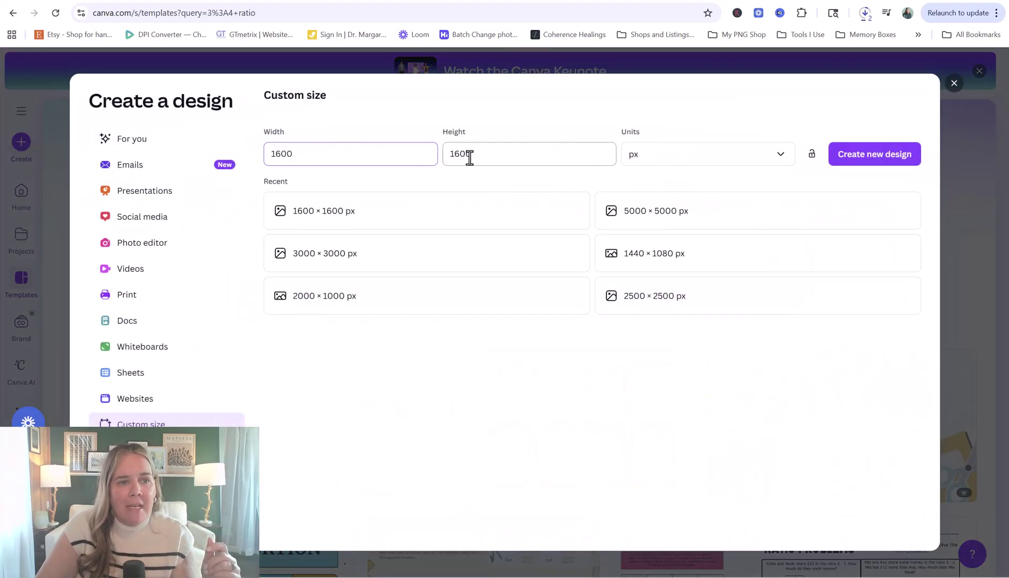
left_click(149, 152)
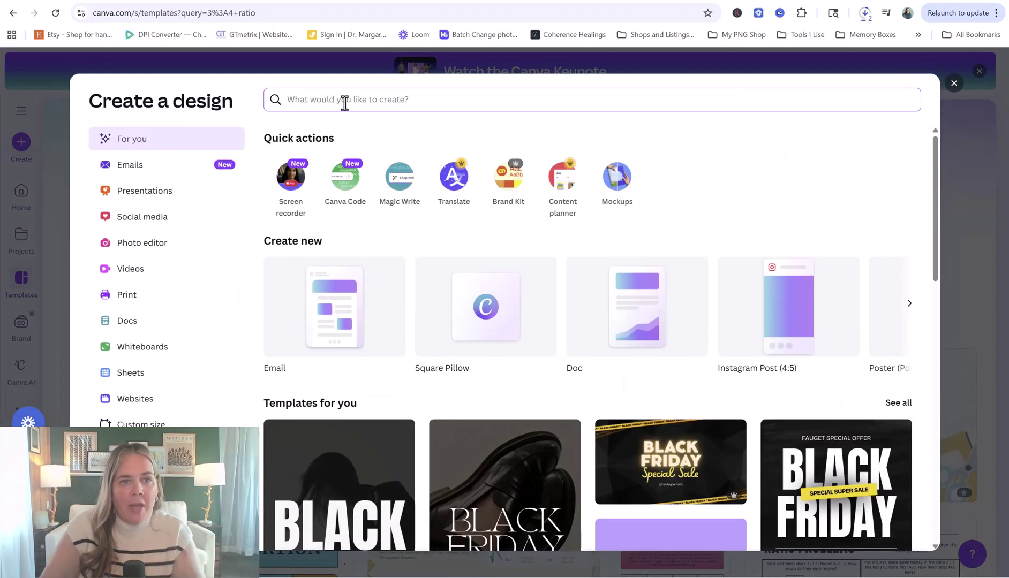
type("3:$")
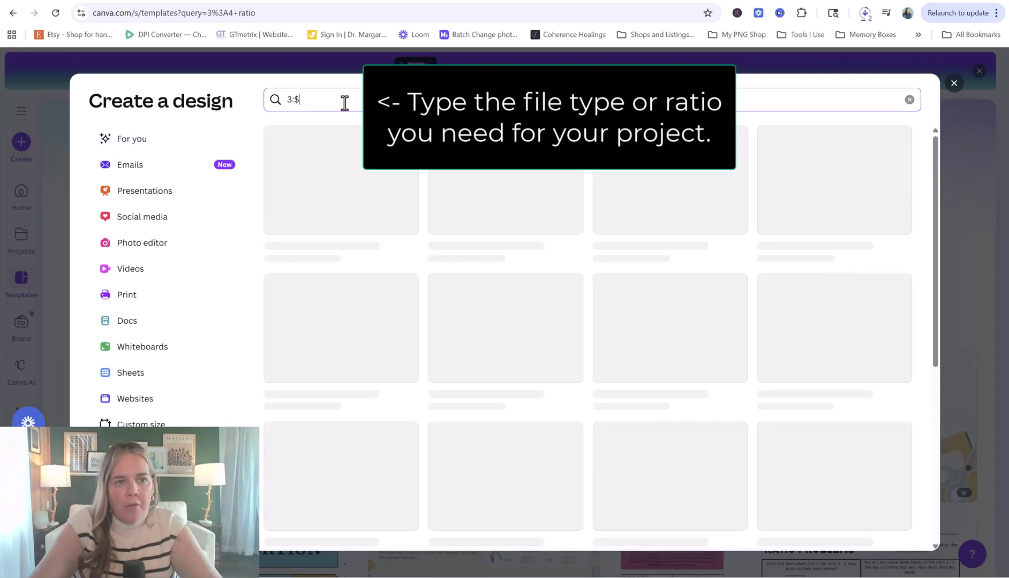
type("4 ratio")
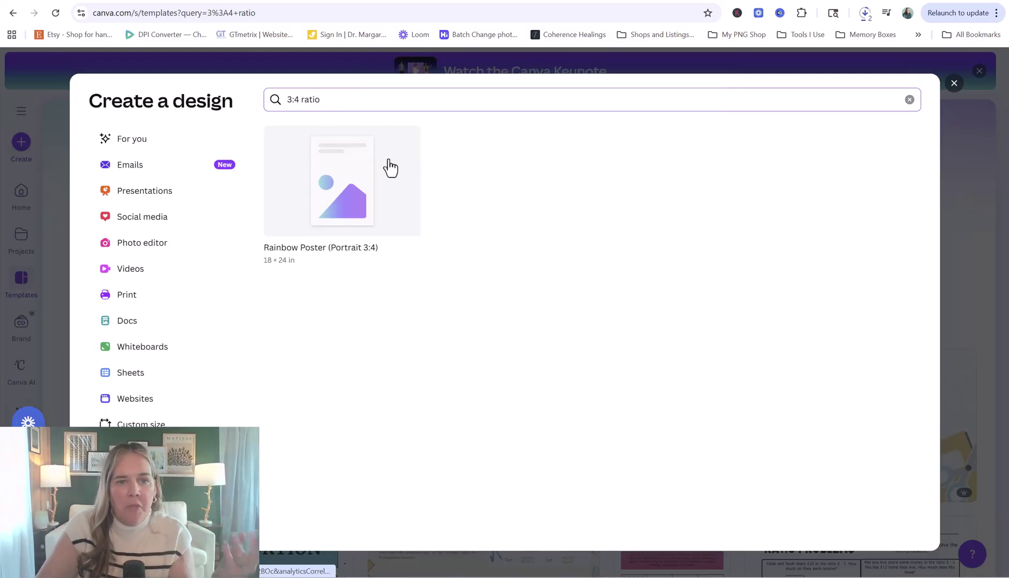
left_click(337, 180)
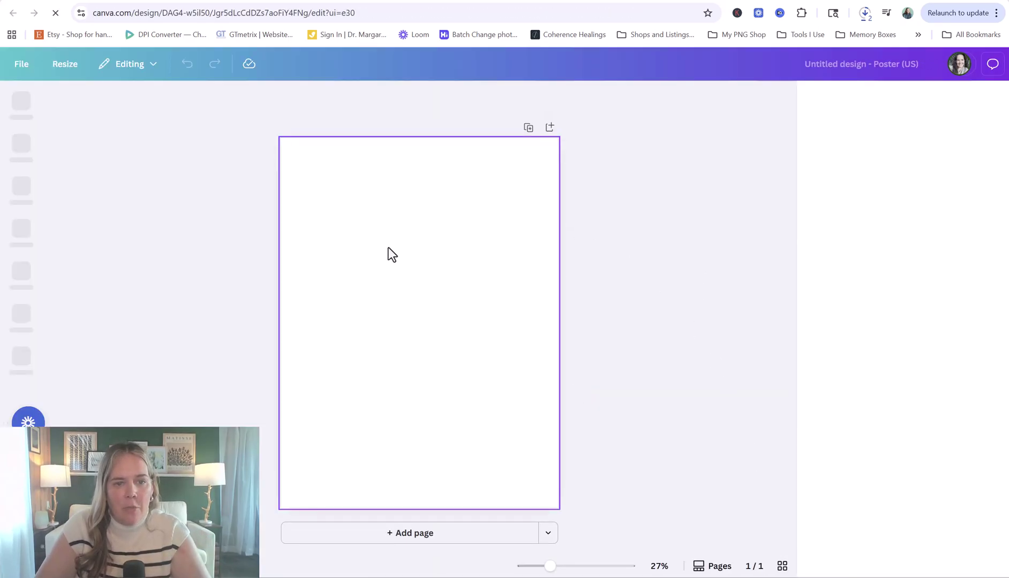
Paste the pig grid onto the poster and set the PNG download to transparent, 3.125× (5,400 × 7,200 px).
key("ctrl+v")
left_click(975, 64)
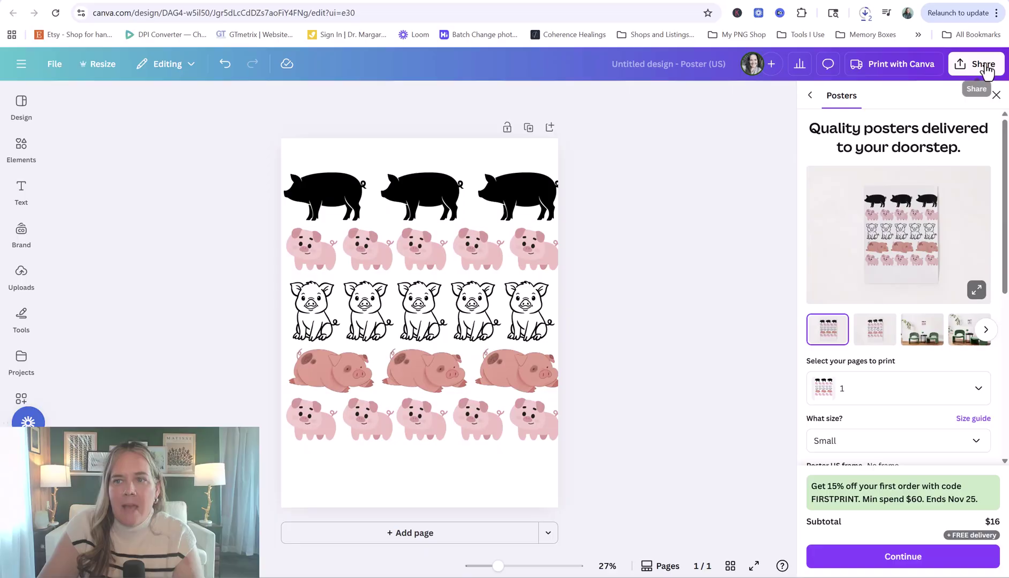
left_click(796, 315)
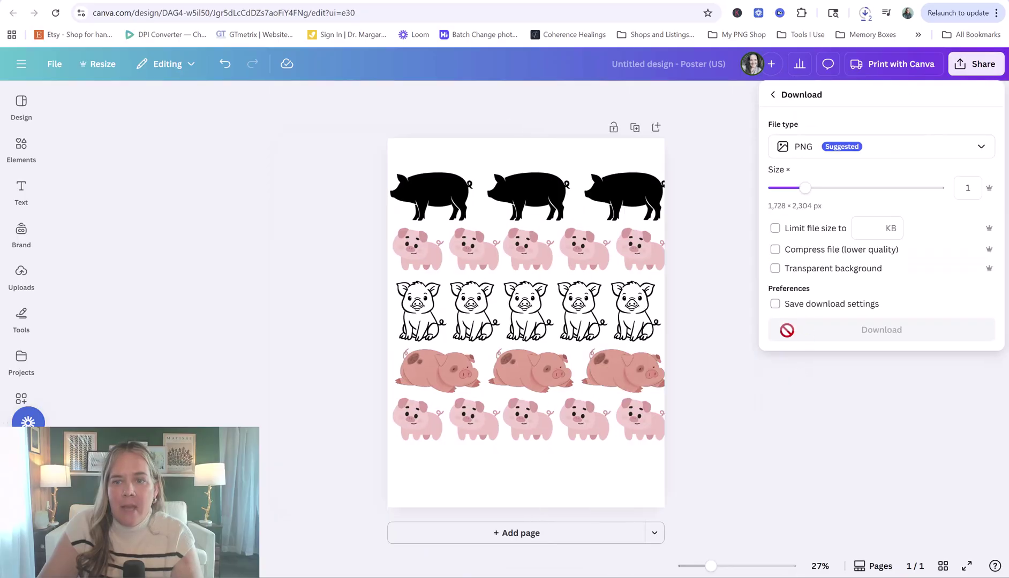
left_click(775, 268)
left_click_drag(805, 189, 964, 198)
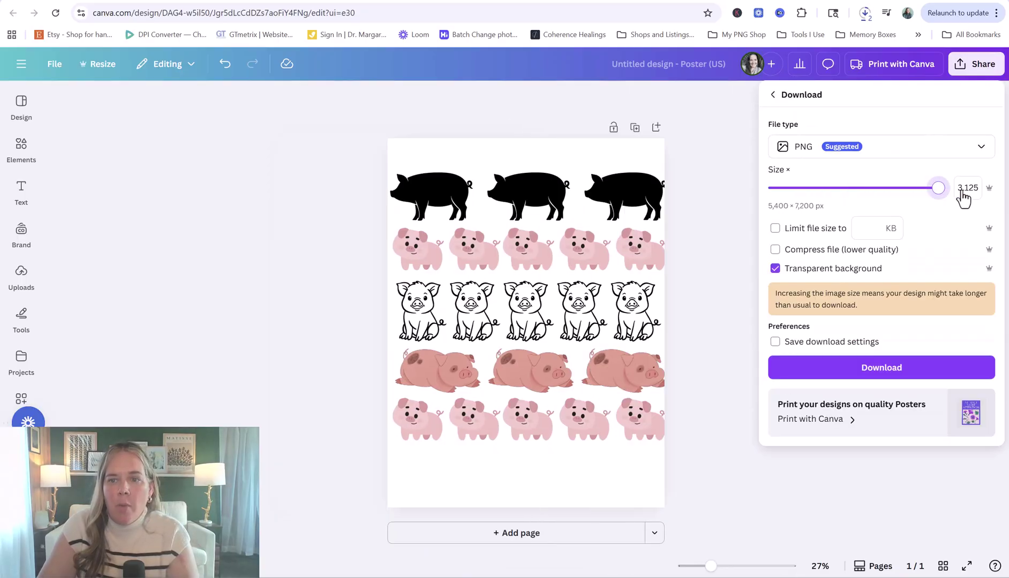